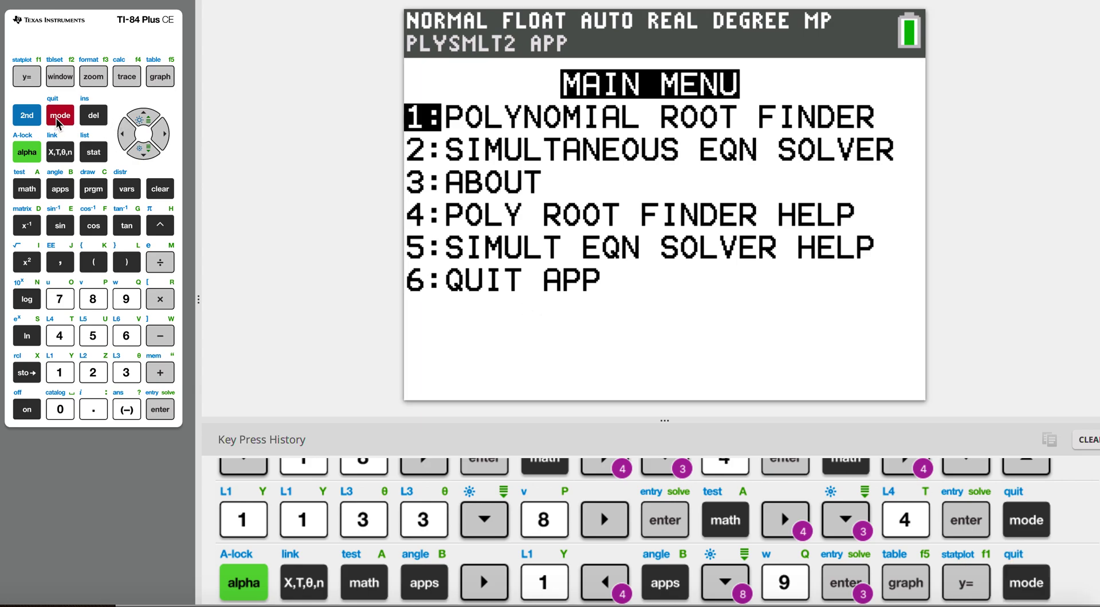
Quit PlySmlt2 and confirm Y1 through Y9 in the Y= editor are empty
{"action": "left_click", "coordinate": [26, 117]}
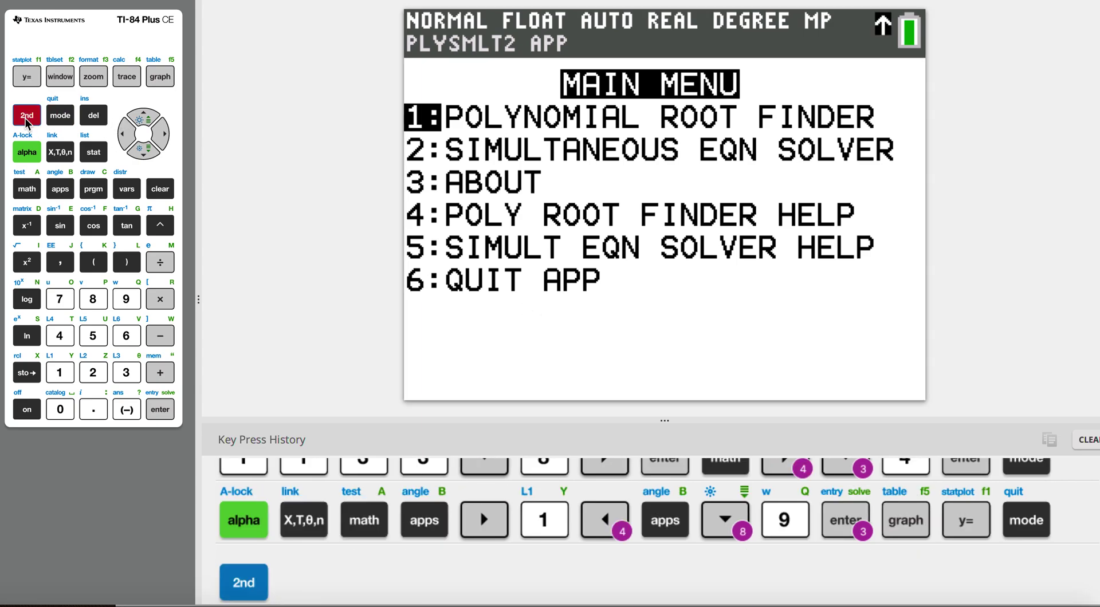
{"action": "left_click", "coordinate": [61, 123]}
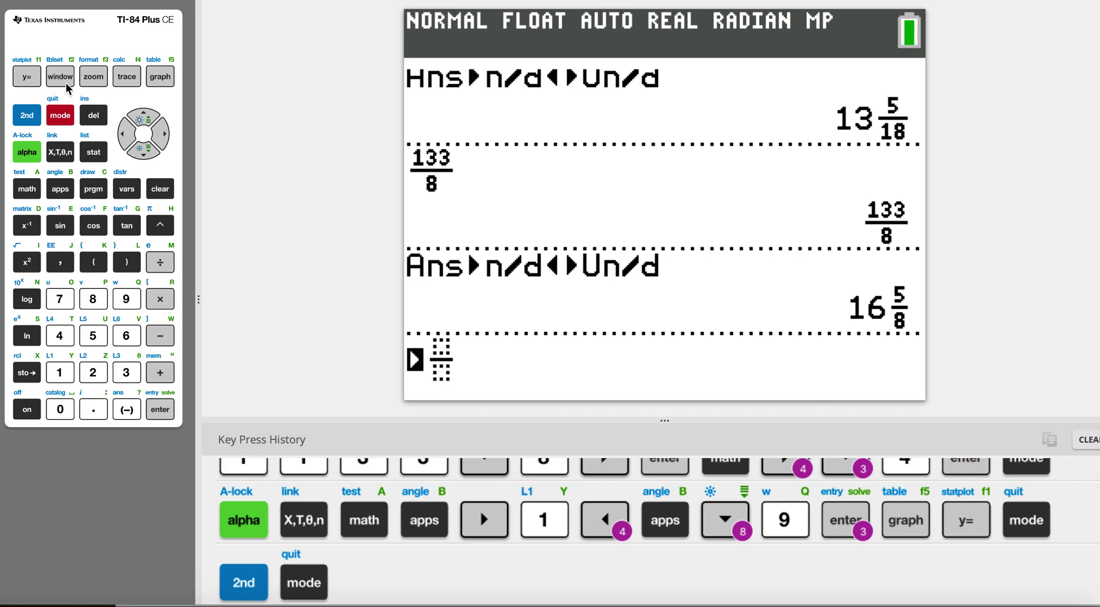
{"action": "left_click", "coordinate": [28, 85]}
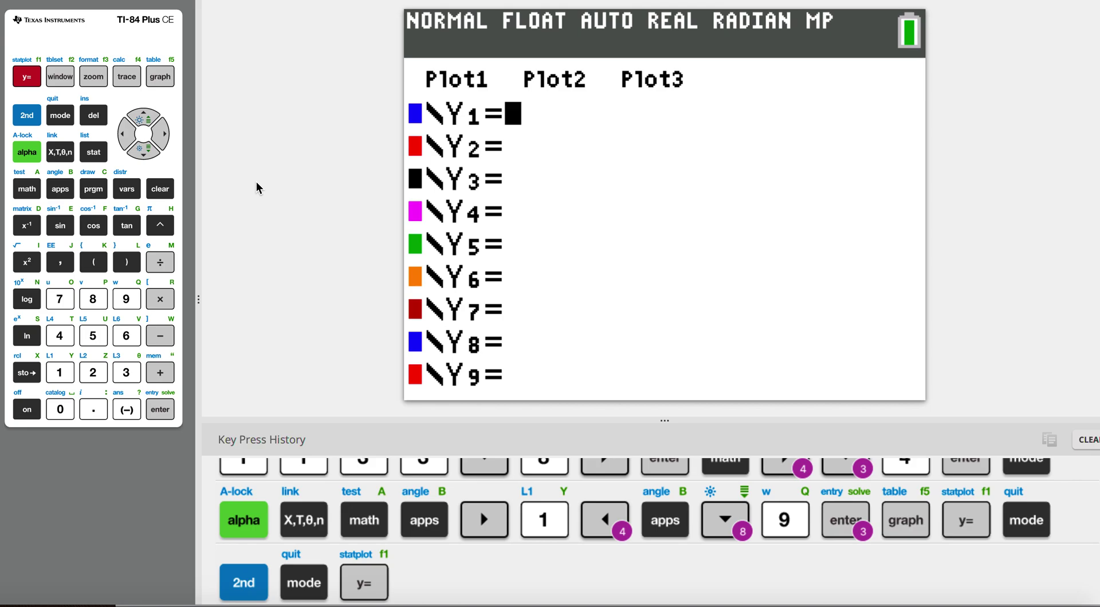
{"action": "key", "text": "Down"}
{"action": "key", "text": "Down"}
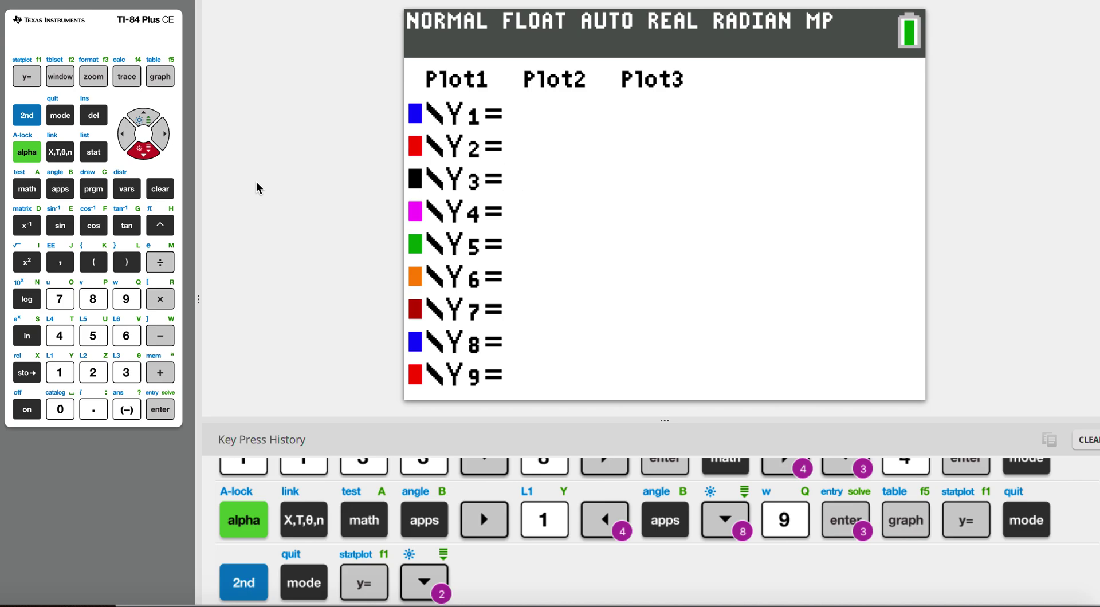
Launch 9:PlySmlt2 from APPS and open 1:POLYNOMIAL ROOT FINDER
{"action": "left_click", "coordinate": [60, 189]}
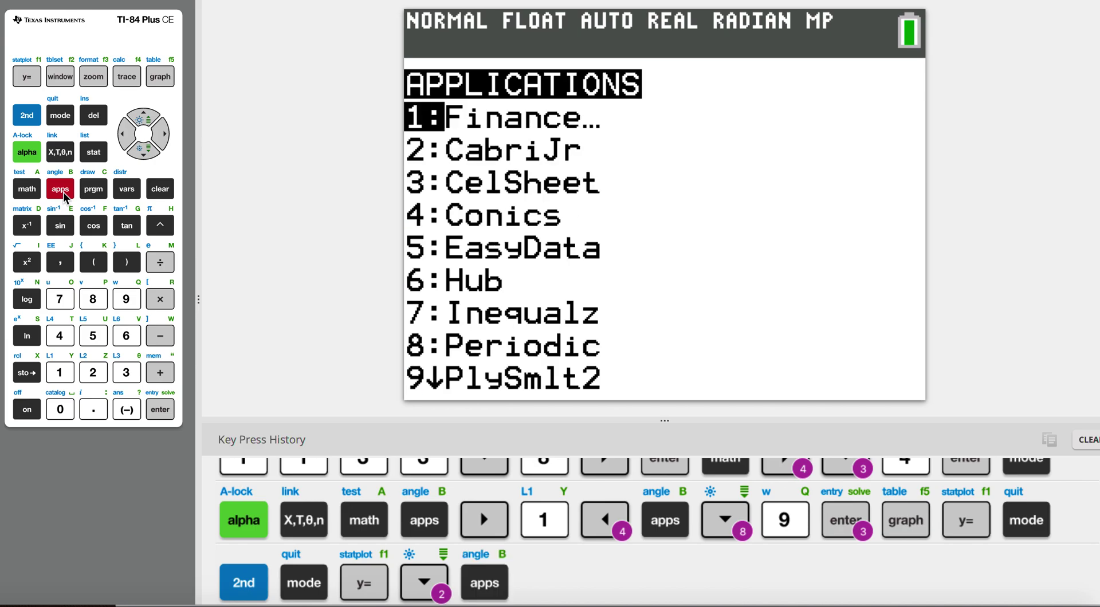
{"action": "key", "text": "Down"}
{"action": "key", "text": "Down"}
{"action": "key", "text": "Down"}
{"action": "key", "text": "Down"}
{"action": "key", "text": "Down"}
{"action": "key", "text": "Down"}
{"action": "key", "text": "Down"}
{"action": "key", "text": "Down"}
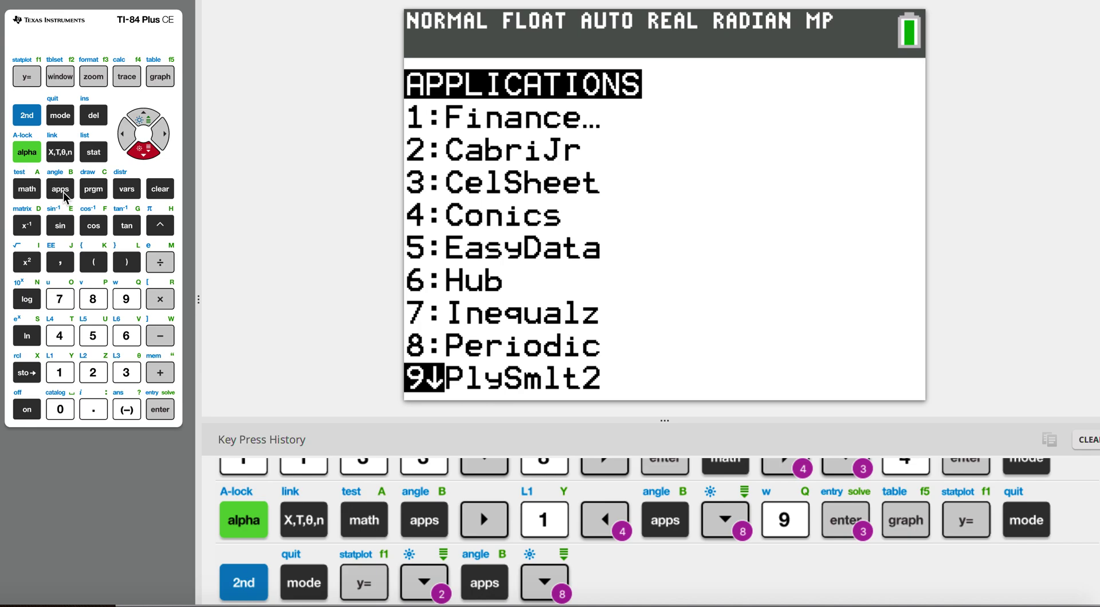
{"action": "key", "text": "9"}
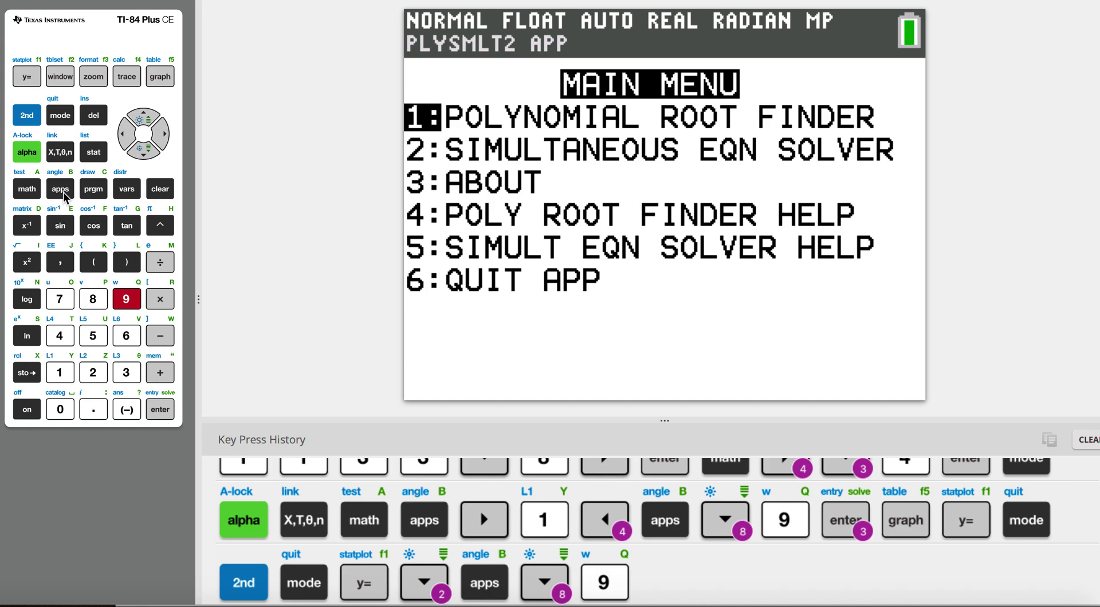
{"action": "key", "text": "Down"}
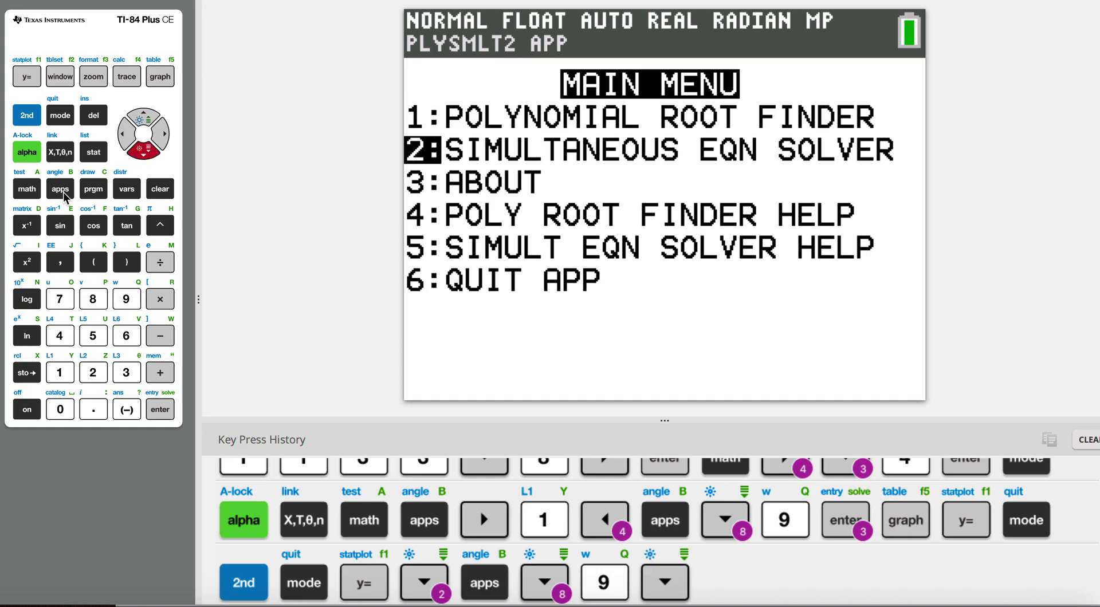
{"action": "key", "text": "Up"}
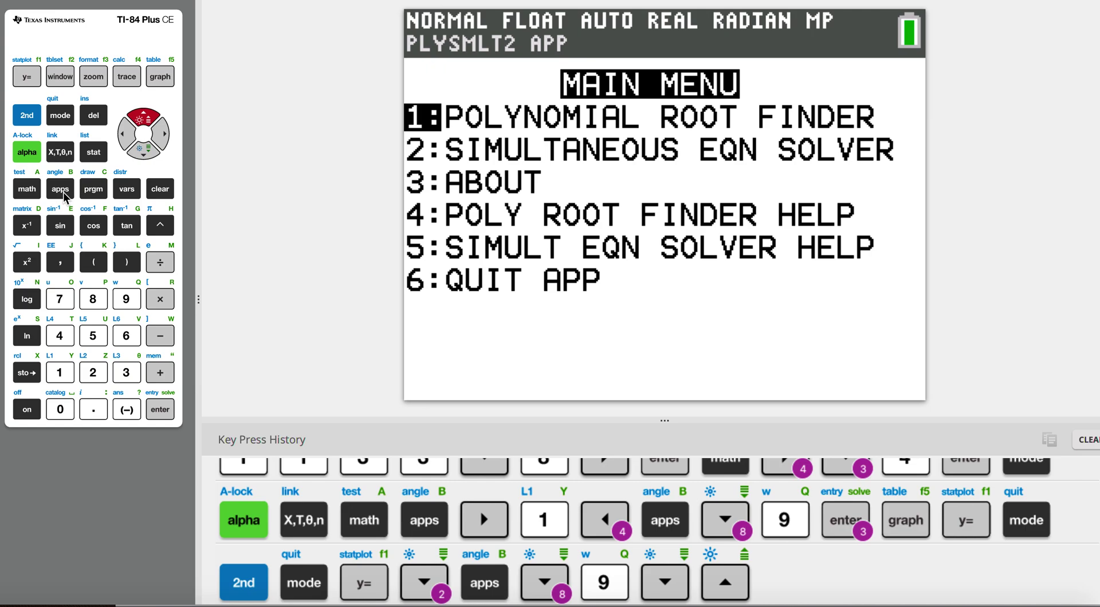
{"action": "key", "text": "Return"}
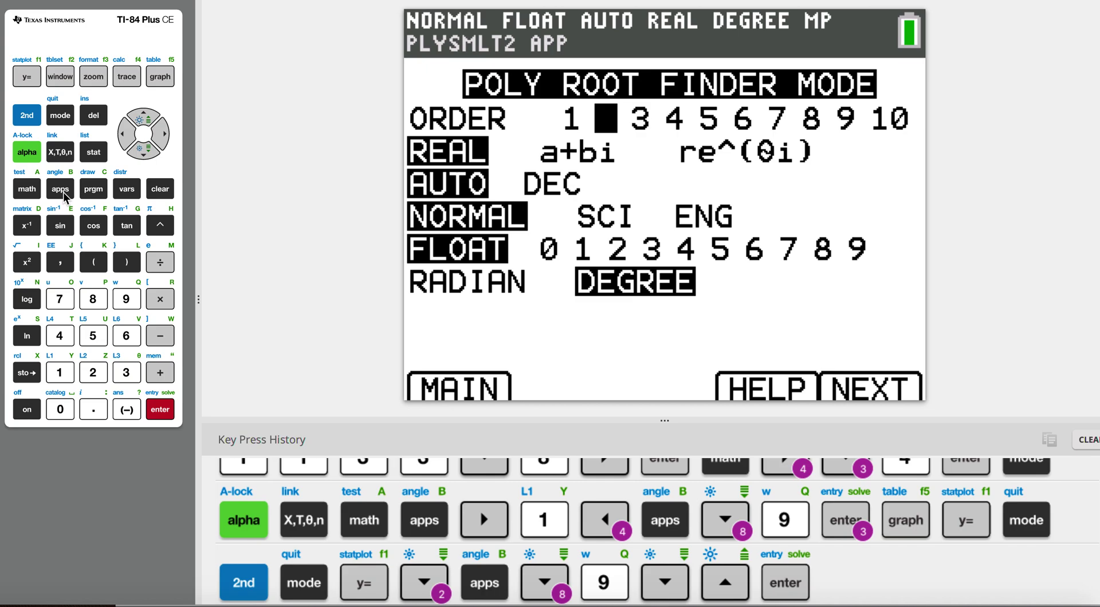
Preview the order 2 and order 3 polynomial coefficient entry screens
{"action": "key", "text": "Return"}
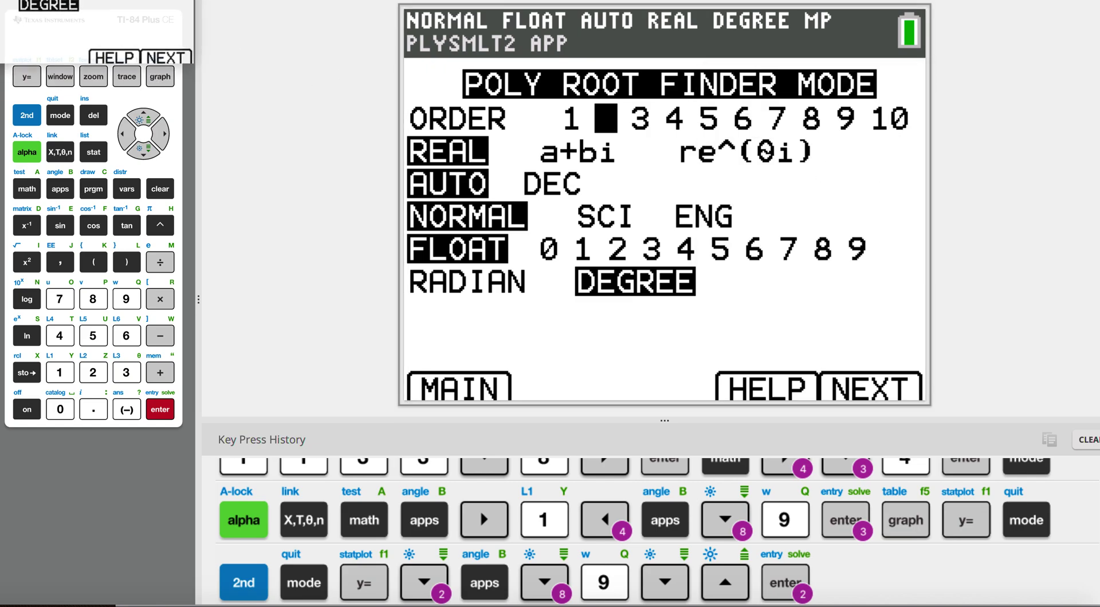
{"action": "left_click", "coordinate": [168, 82]}
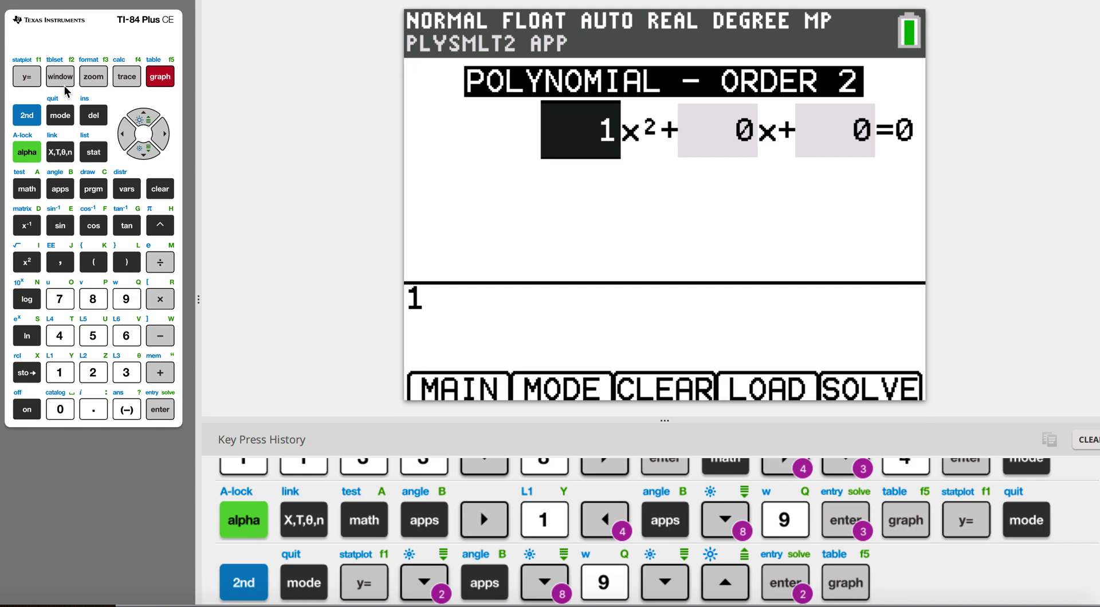
{"action": "left_click", "coordinate": [27, 76]}
{"action": "key", "text": "Return"}
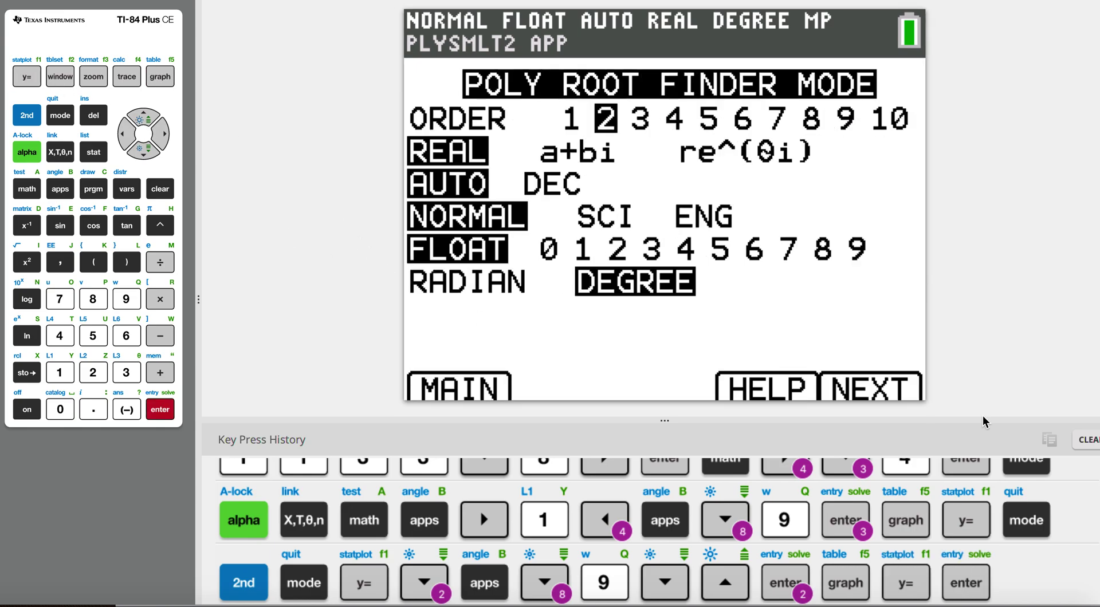
{"action": "key", "text": "Right"}
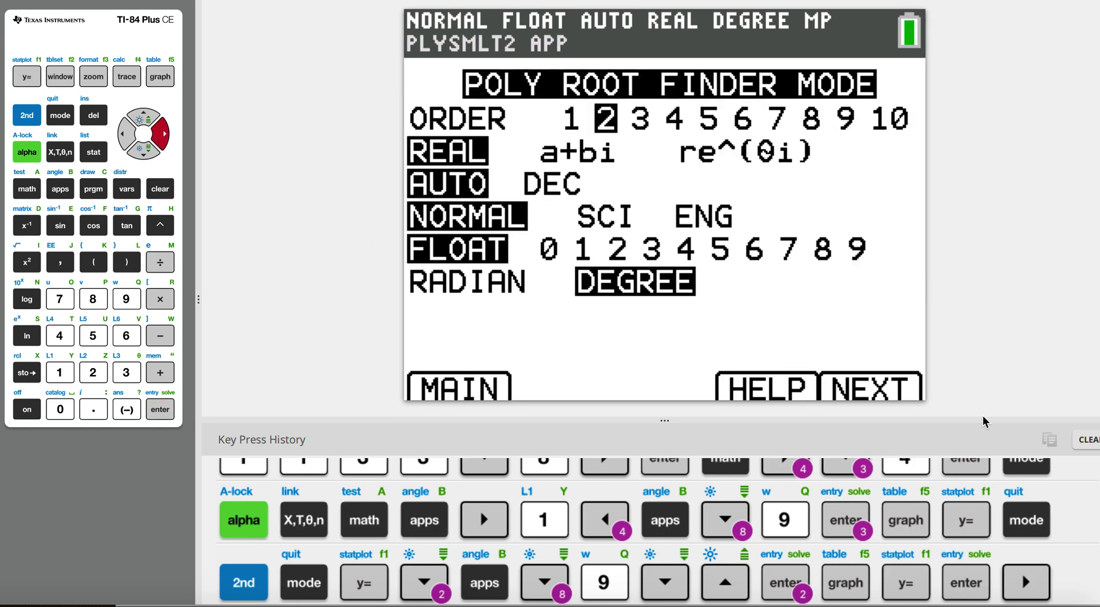
{"action": "key", "text": "Return"}
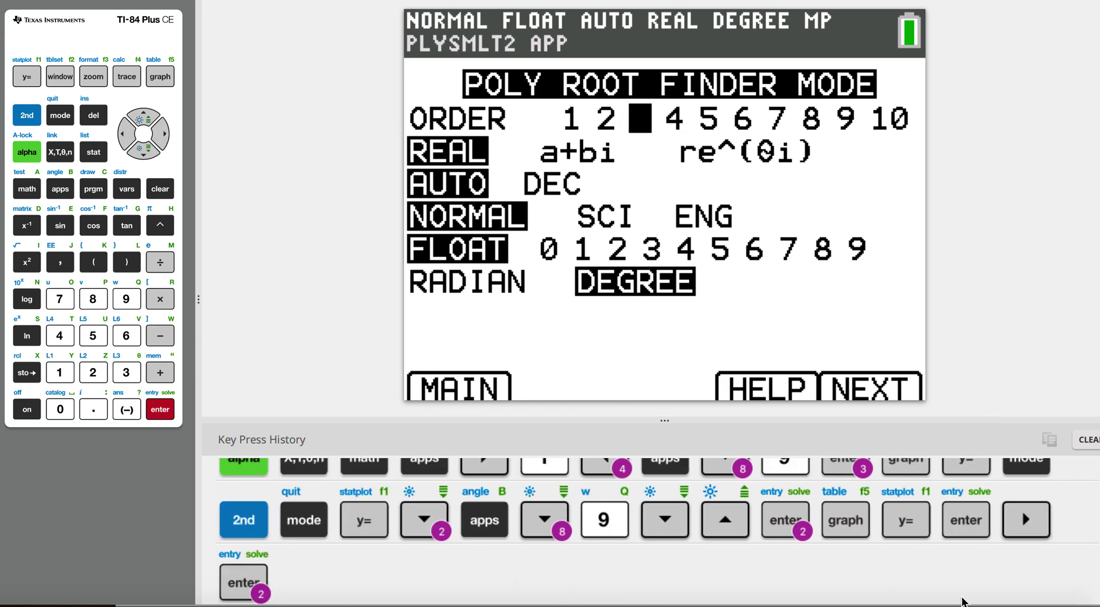
{"action": "left_click", "coordinate": [169, 82]}
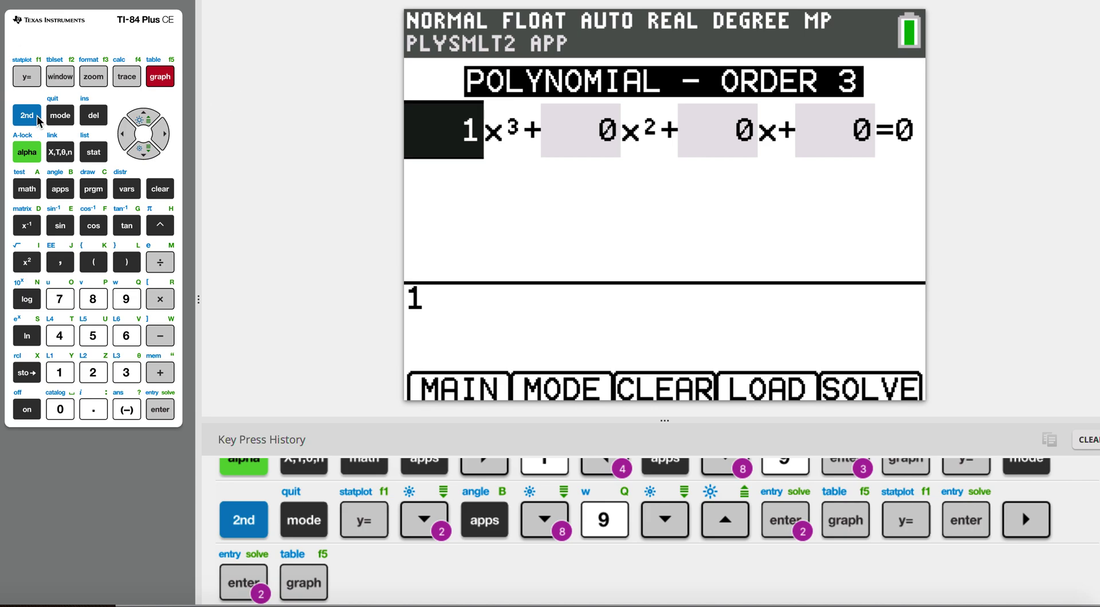
{"action": "key", "text": "F1"}
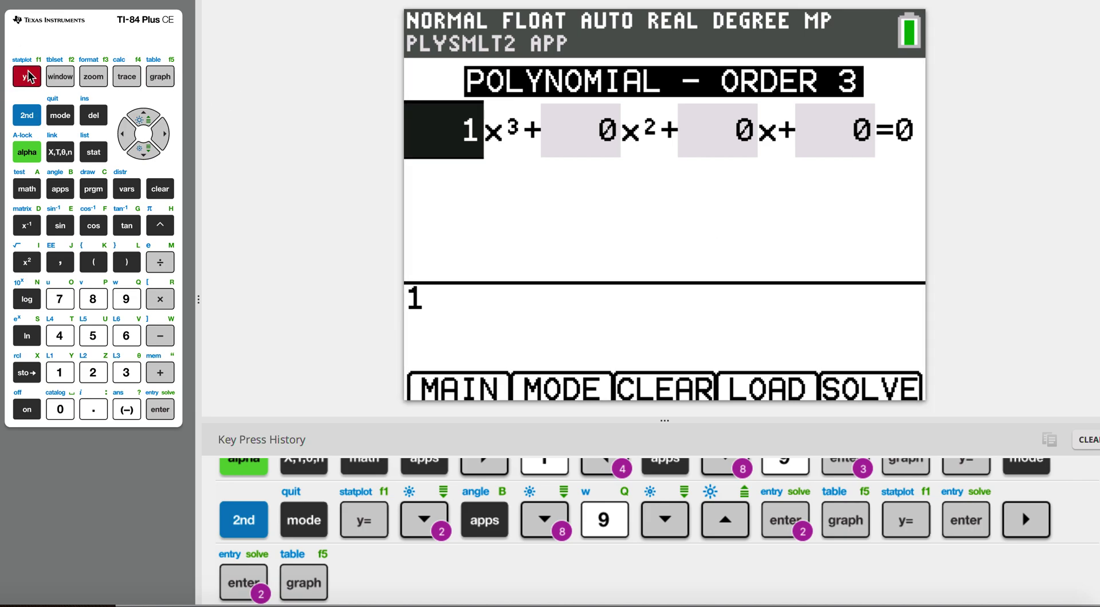
Set the root finder's polynomial order to 1
{"action": "key", "text": "Return"}
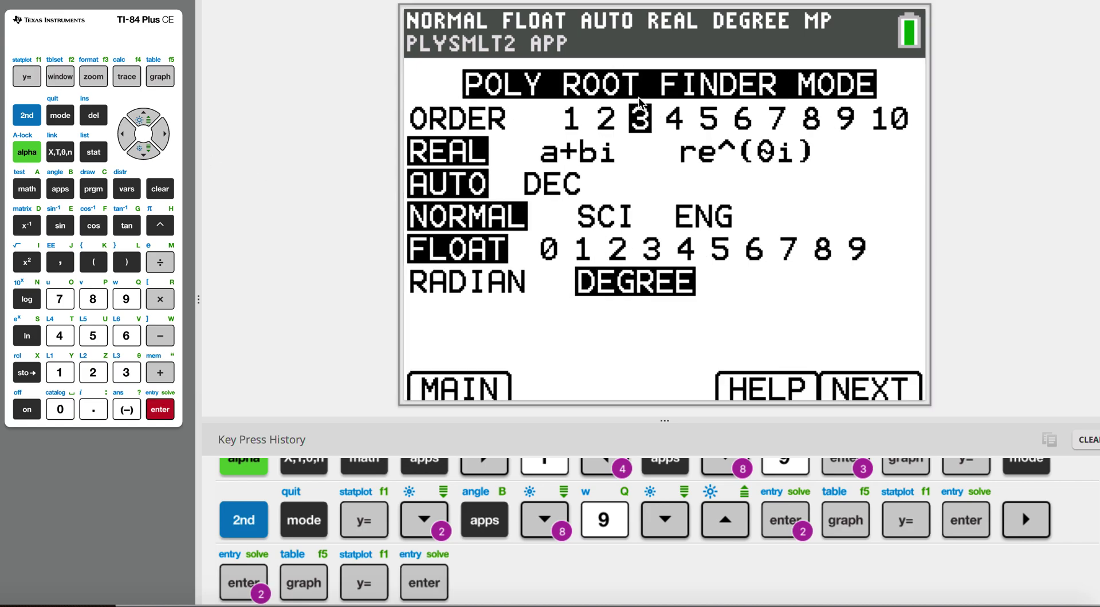
{"action": "key", "text": "Left"}
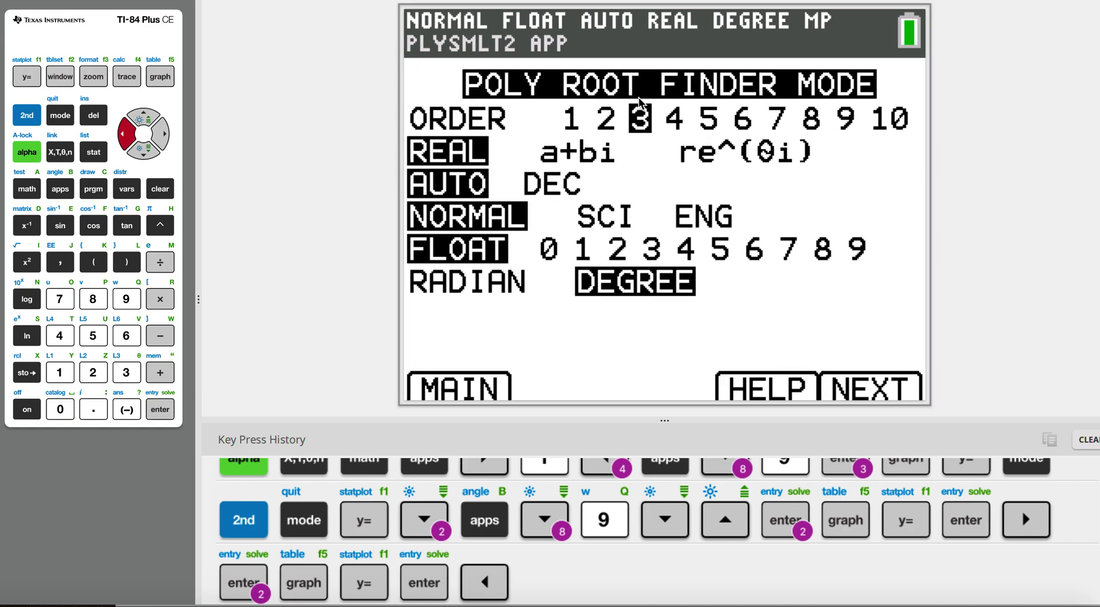
{"action": "key", "text": "Left"}
{"action": "key", "text": "Return"}
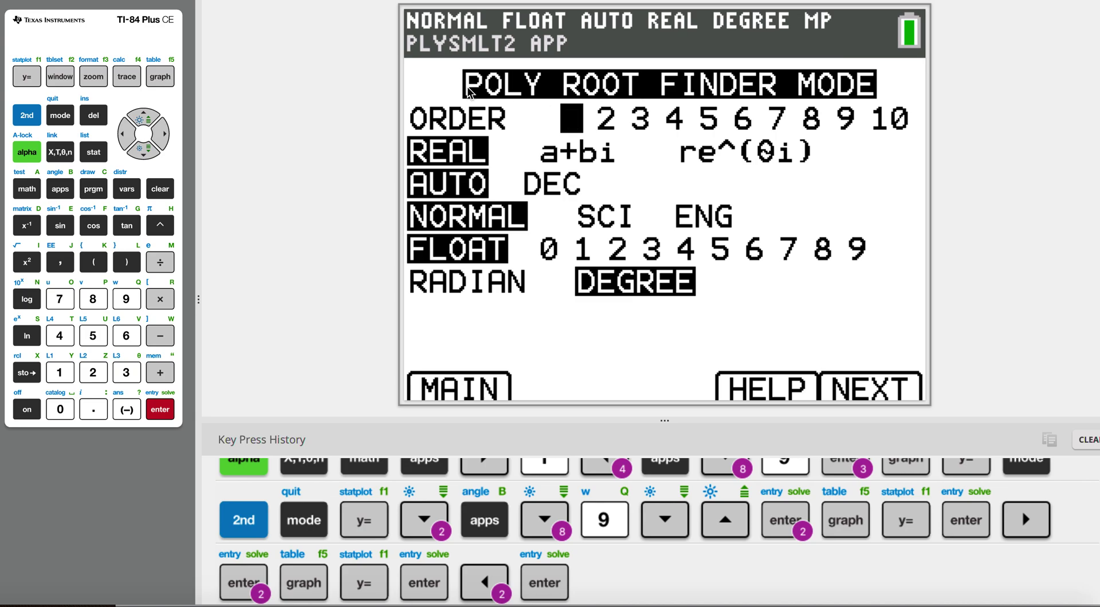
View the order 1 equation screen showing 1x+0=0, then return to the main menu
{"action": "left_click", "coordinate": [155, 79]}
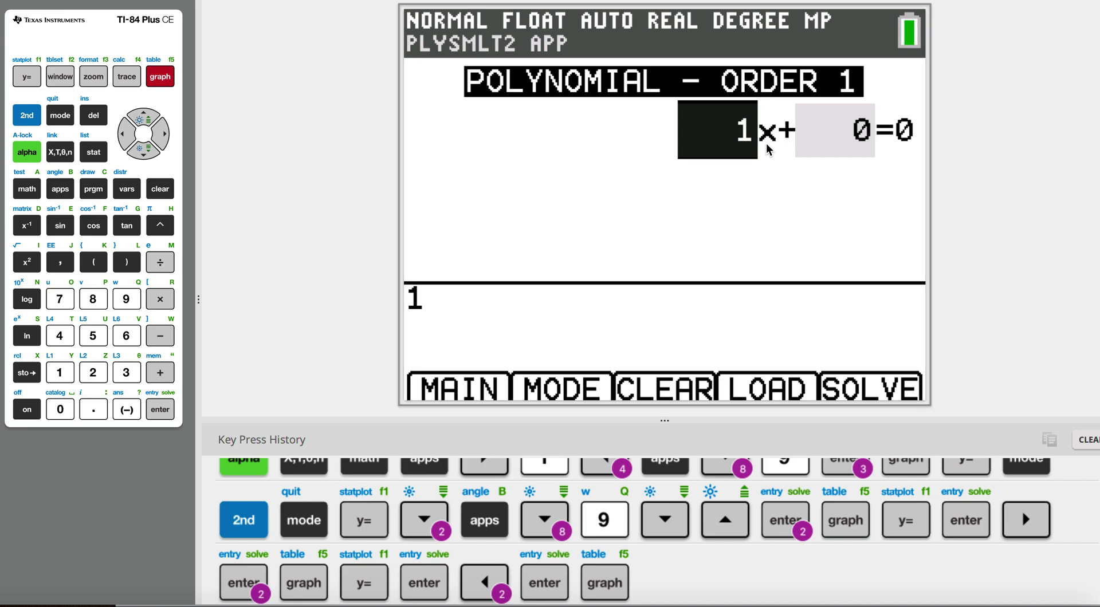
{"action": "left_click", "coordinate": [29, 120]}
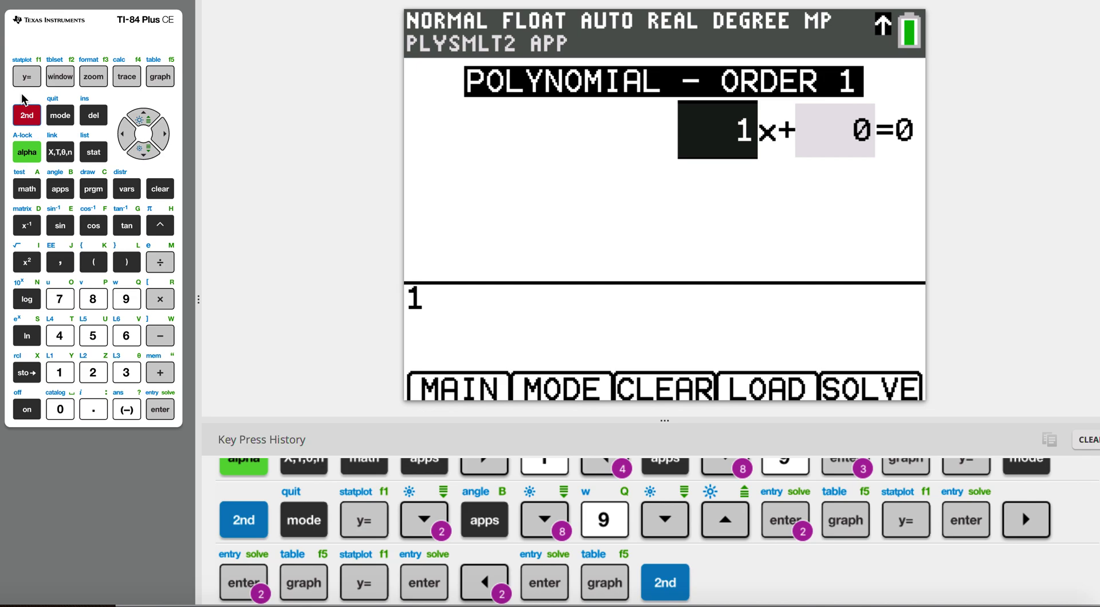
{"action": "left_click", "coordinate": [27, 79]}
{"action": "left_click", "coordinate": [27, 118]}
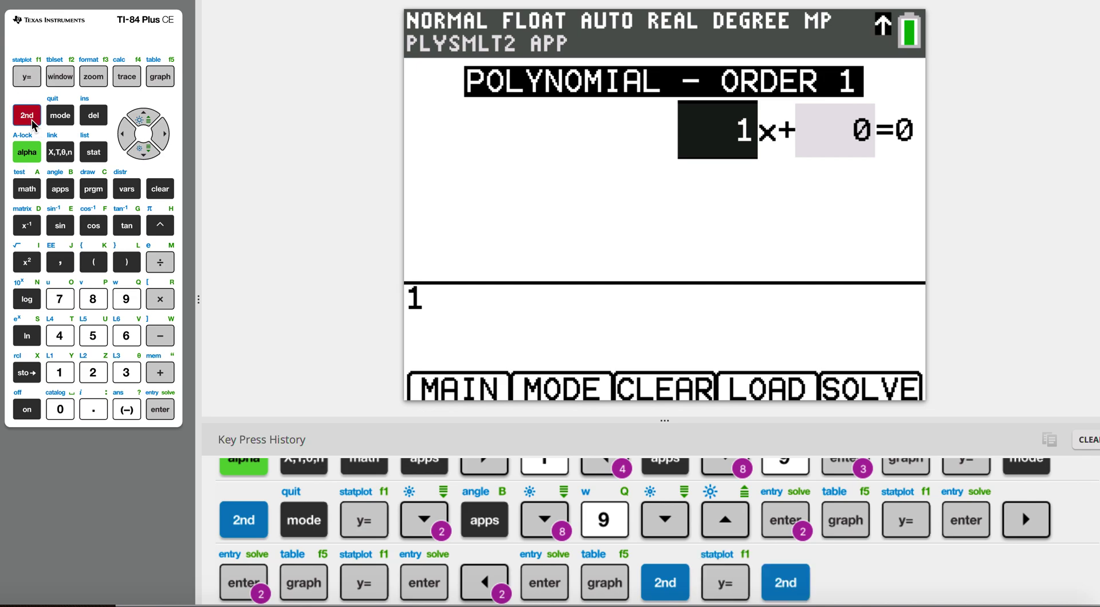
{"action": "left_click", "coordinate": [29, 81]}
{"action": "left_click", "coordinate": [28, 81]}
{"action": "left_click", "coordinate": [29, 80]}
Choose polynomial order 2 in the root finder mode settings
{"action": "key", "text": "Return"}
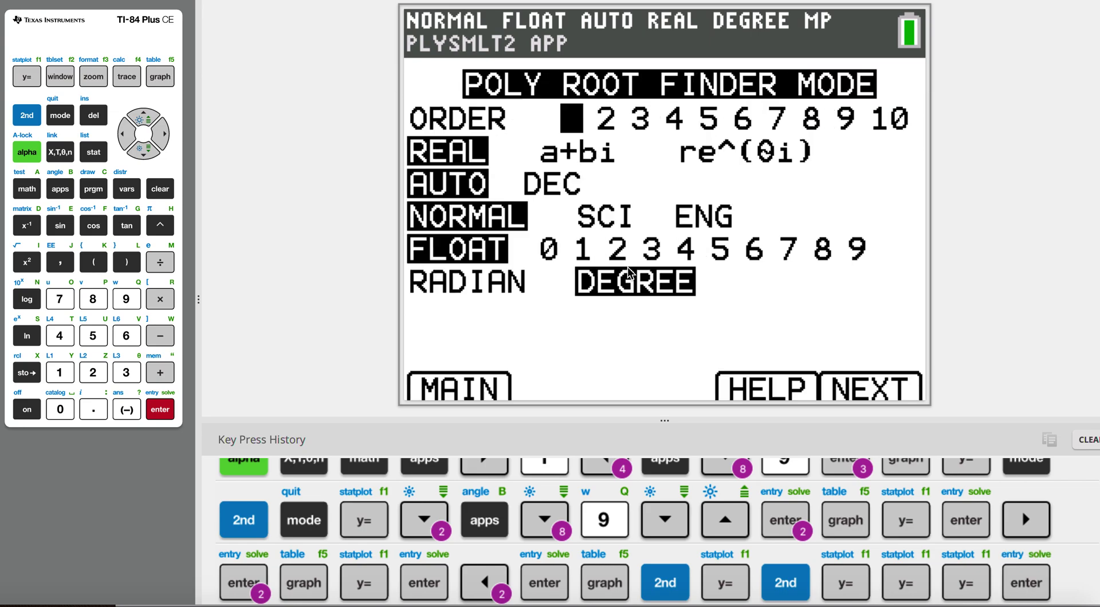
{"action": "key", "text": "Right"}
{"action": "key", "text": "Return"}
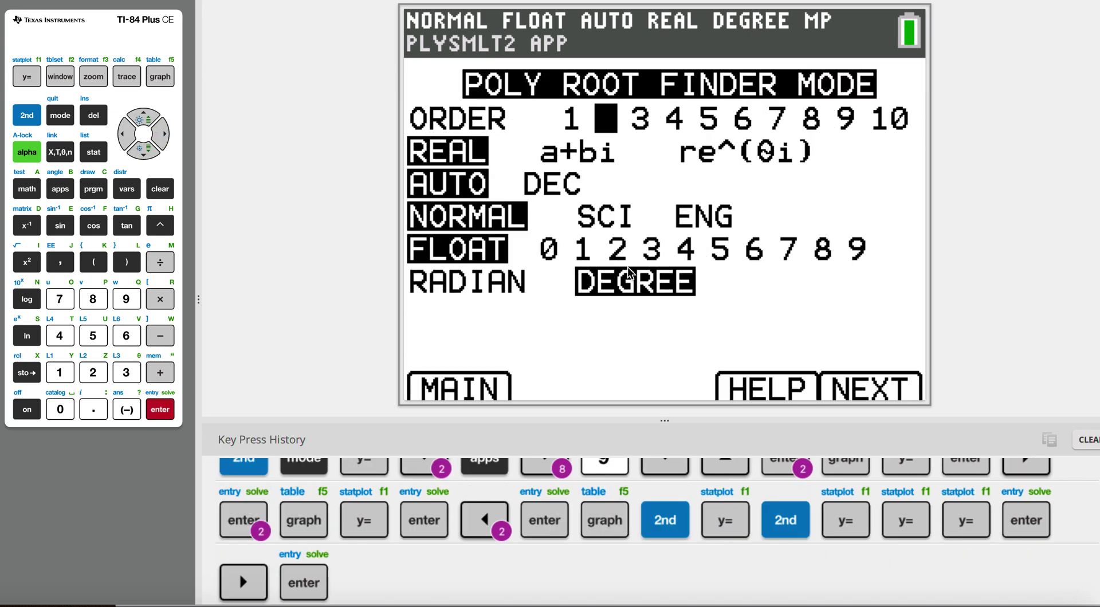
Enter 2 as the x² coefficient and −3 as the x coefficient
{"action": "left_click", "coordinate": [155, 79]}
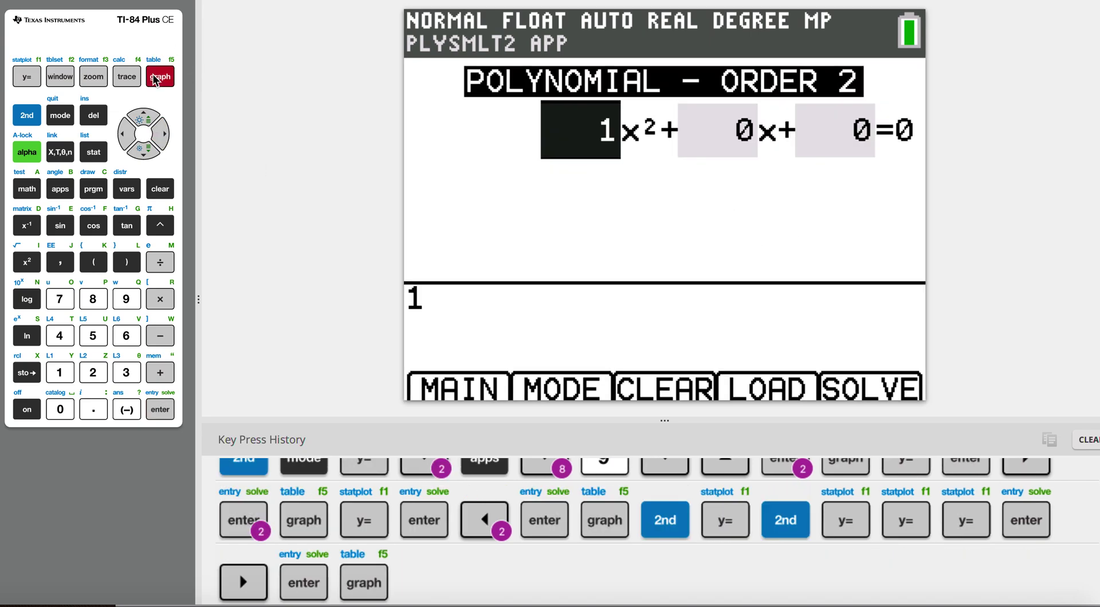
{"action": "type", "text": "2"}
{"action": "key", "text": "Return"}
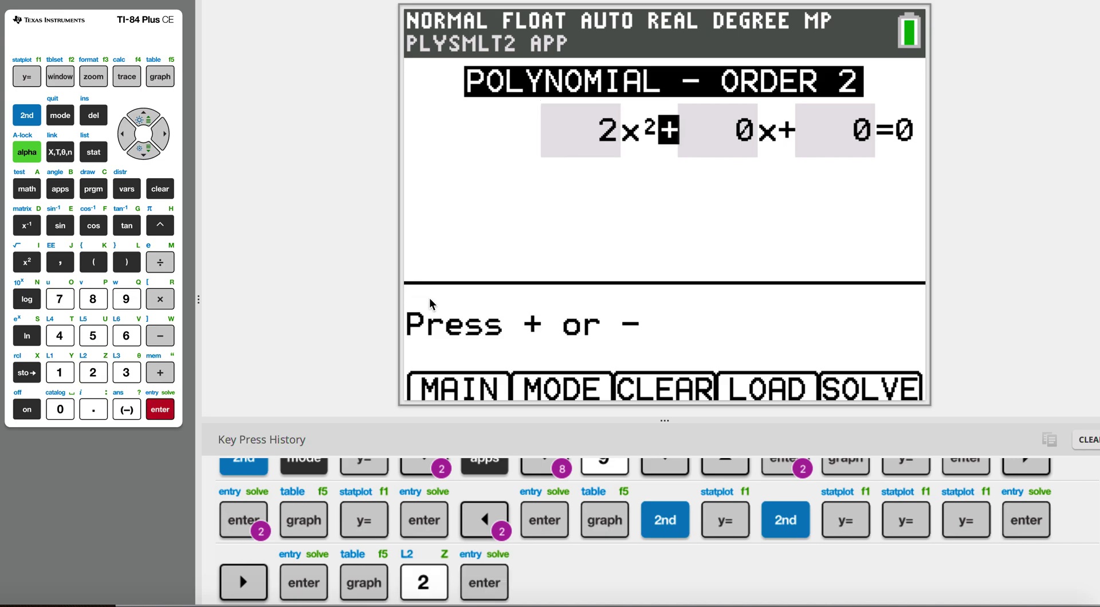
{"action": "key", "text": "Right"}
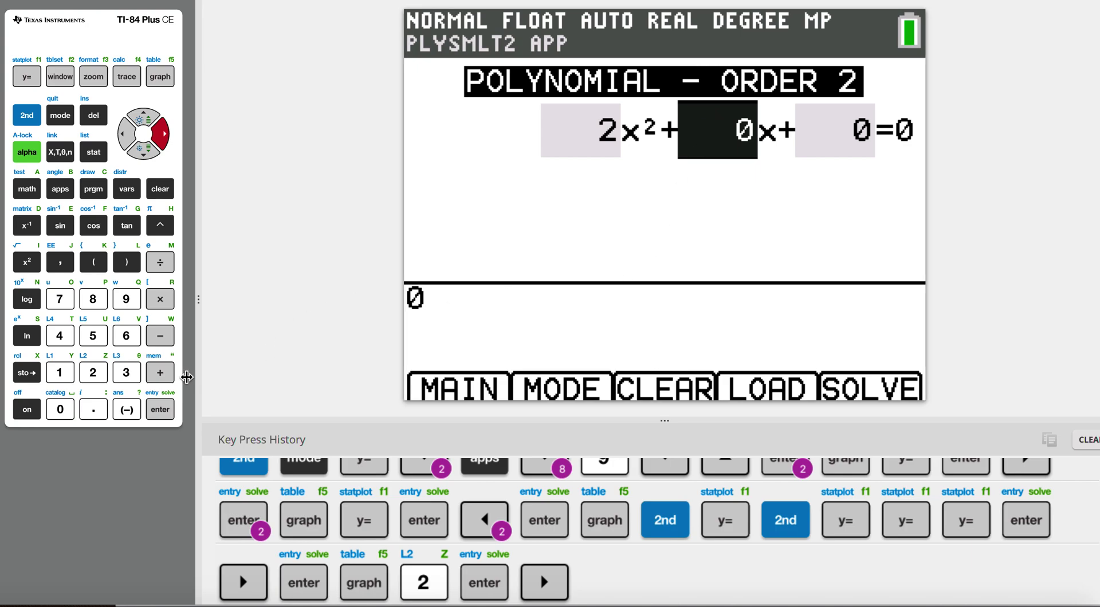
{"action": "left_click", "coordinate": [136, 406]}
{"action": "type", "text": "3"}
{"action": "key", "text": "Right"}
{"action": "key", "text": "Return"}
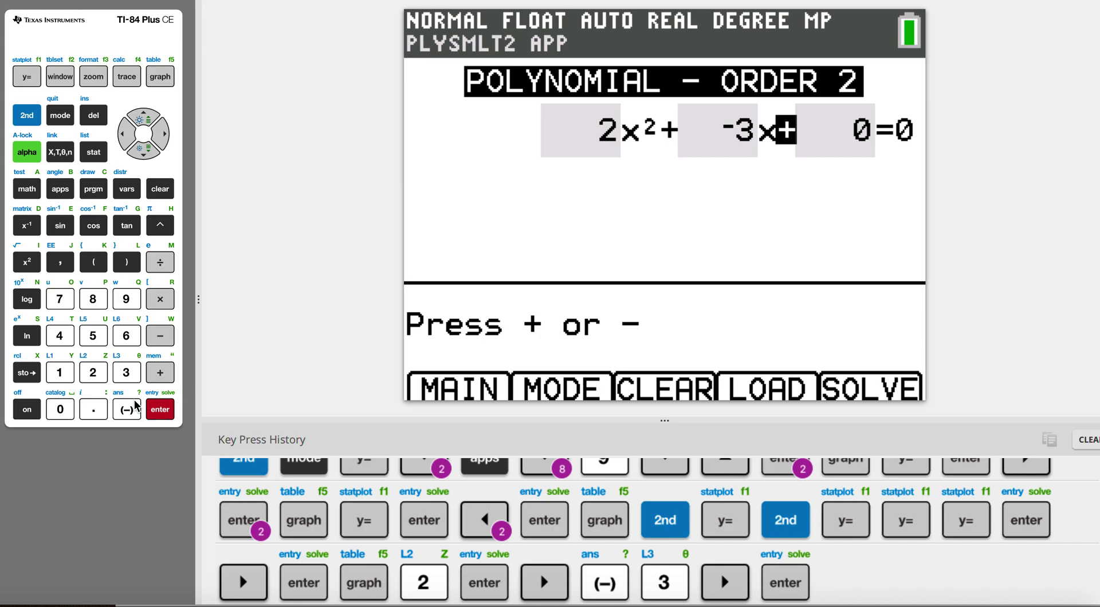
Use a minus sign after x² with x coefficient 3 and constant 5, giving 2x²−3x+5=0
{"action": "key", "text": "Left"}
{"action": "key", "text": "Left"}
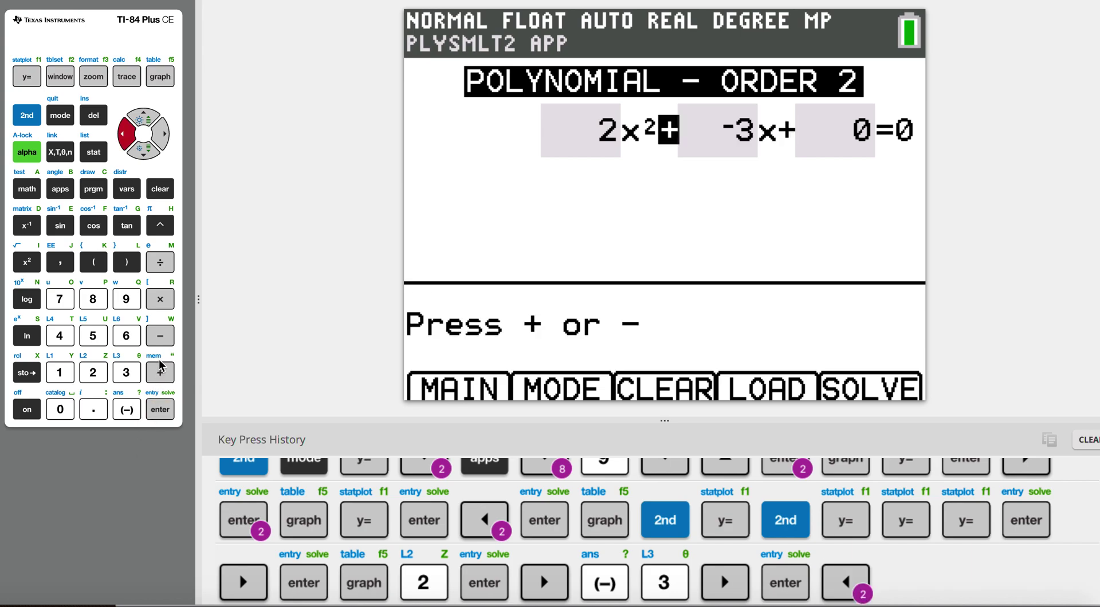
{"action": "left_click", "coordinate": [161, 338]}
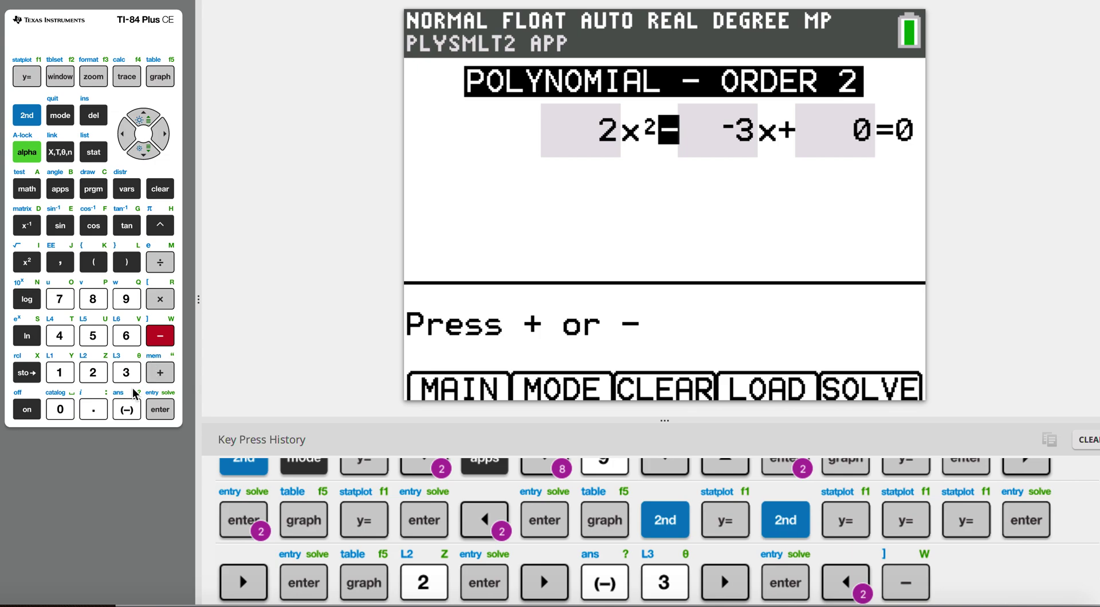
{"action": "key", "text": "Right"}
{"action": "type", "text": "3"}
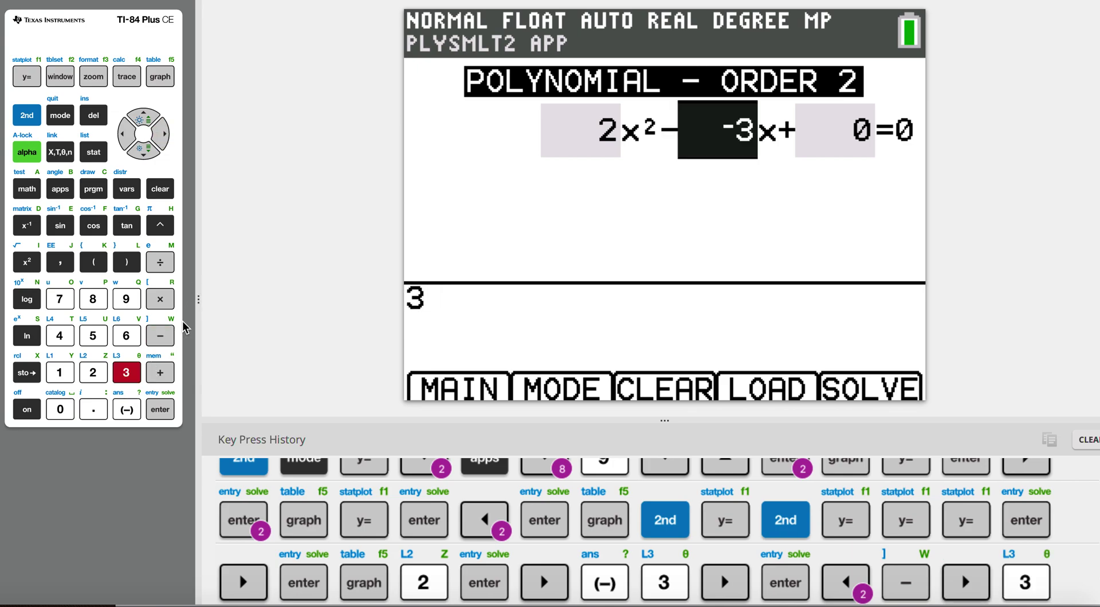
{"action": "key", "text": "Return"}
{"action": "key", "text": "Right"}
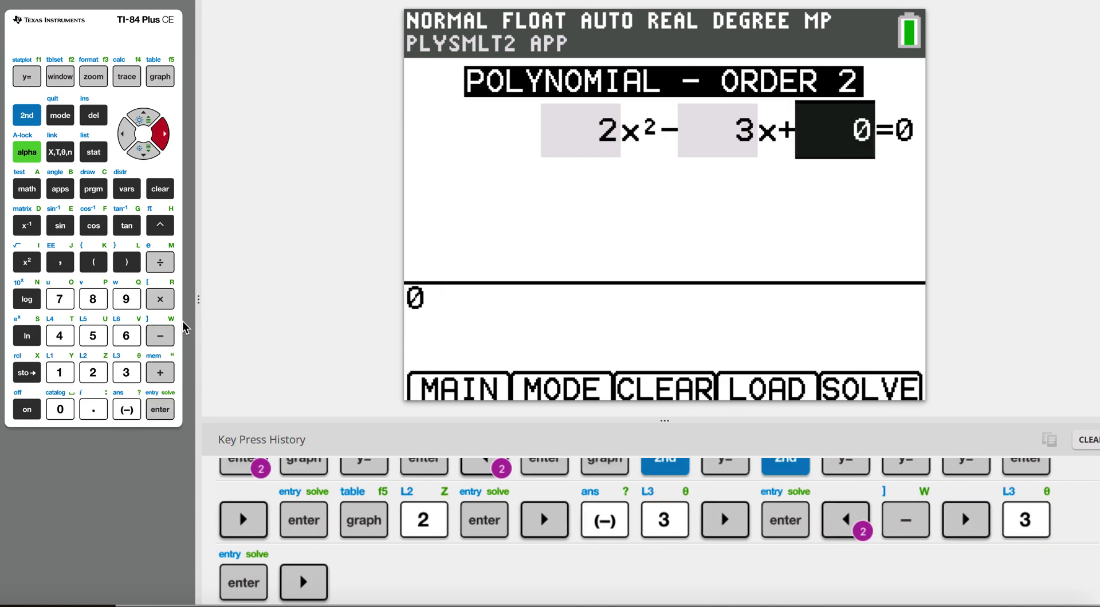
{"action": "type", "text": "5"}
{"action": "key", "text": "Right"}
{"action": "key", "text": "Return"}
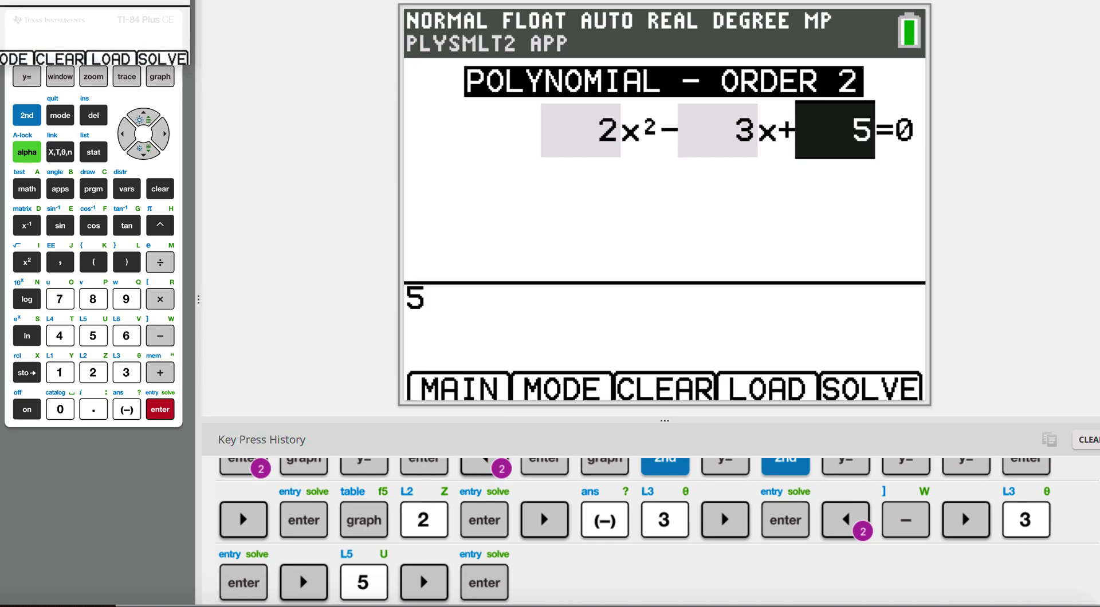
Solve 2x²−3x+5=0, then reopen the root finder keeping order 2
{"action": "left_click", "coordinate": [155, 84]}
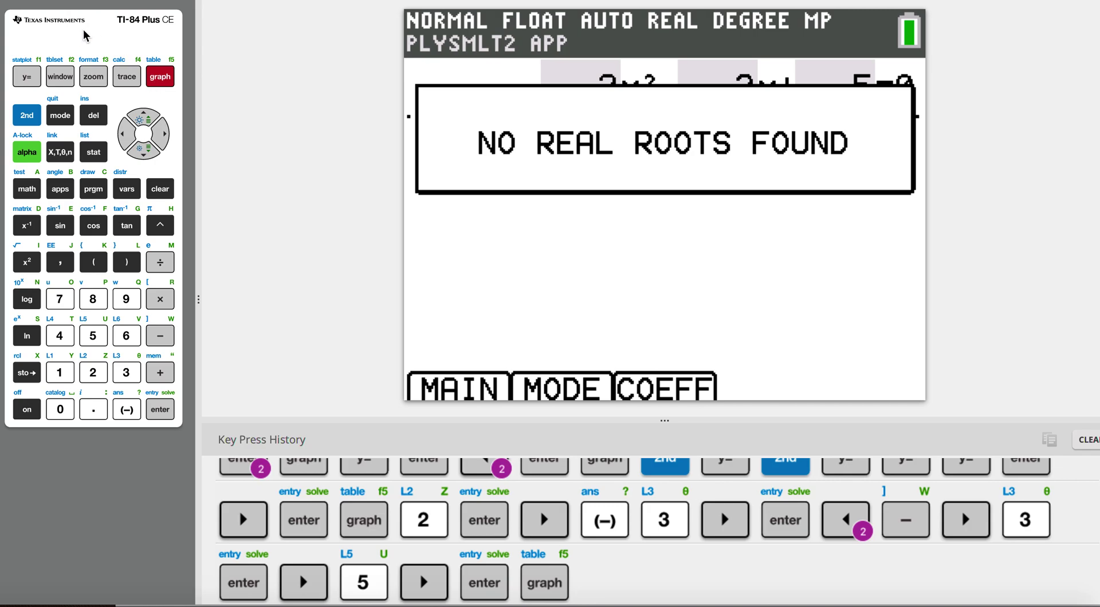
{"action": "left_click", "coordinate": [32, 83]}
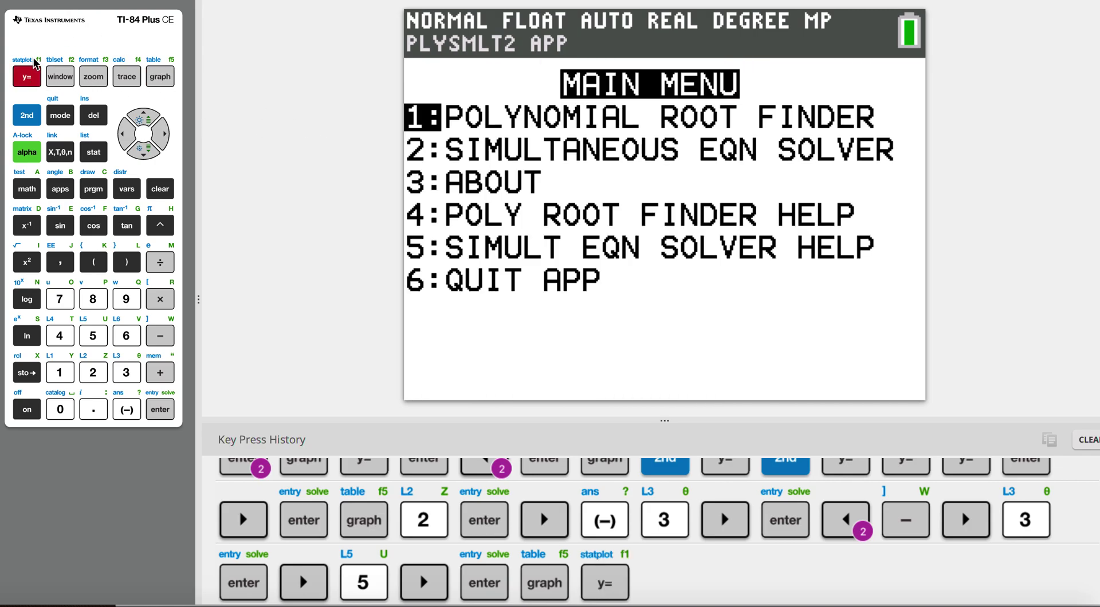
{"action": "left_click", "coordinate": [61, 79]}
{"action": "left_click", "coordinate": [27, 77]}
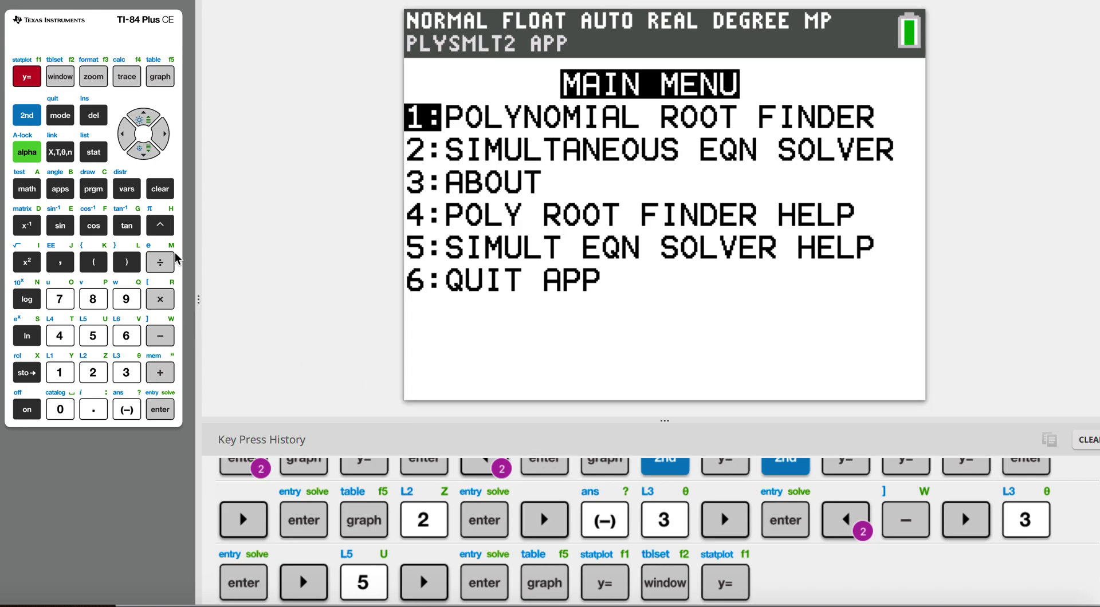
{"action": "left_click", "coordinate": [158, 195]}
{"action": "left_click", "coordinate": [62, 193]}
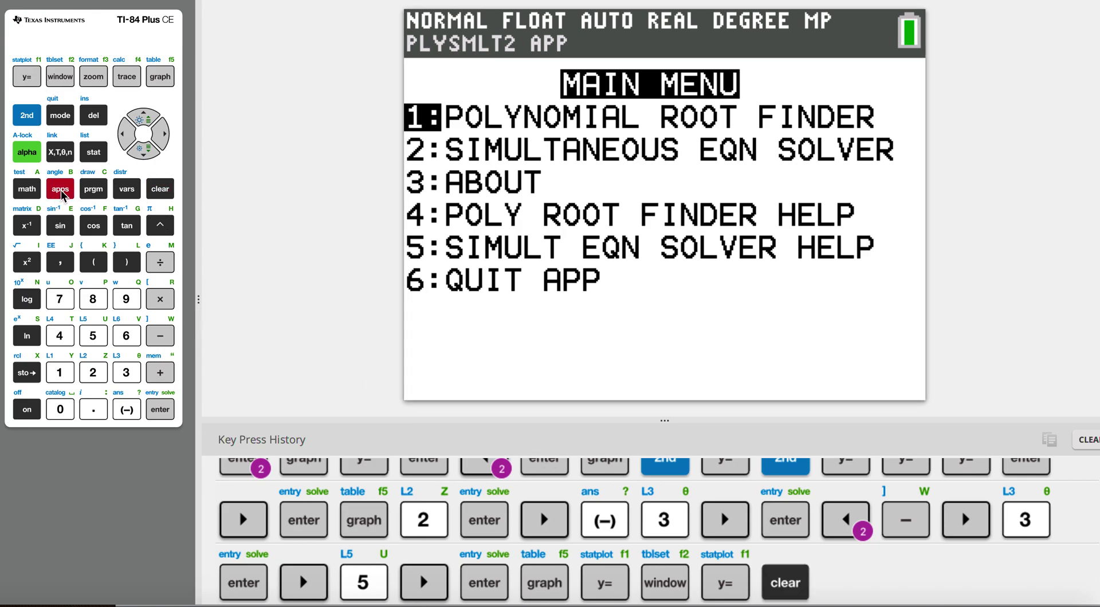
{"action": "key", "text": "1"}
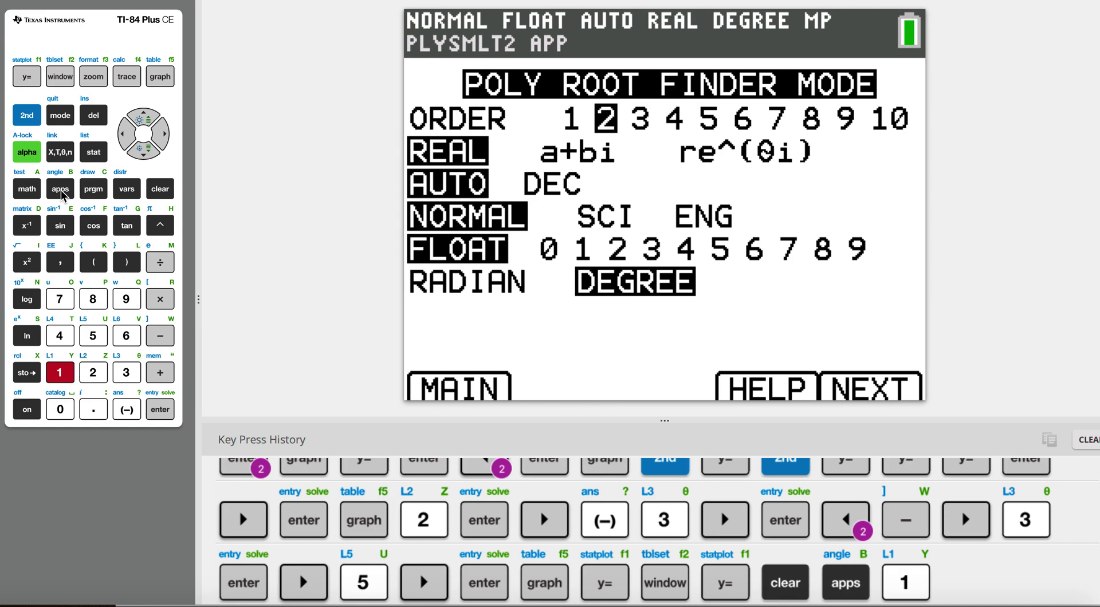
{"action": "key", "text": "Return"}
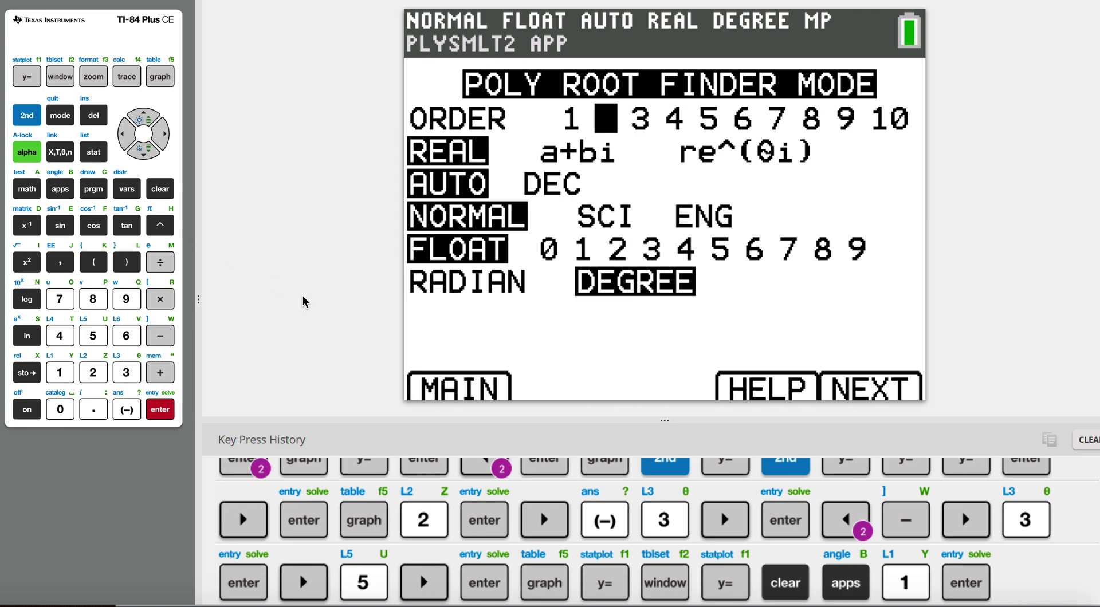
Change the equation to 3x²+5x+5=0 and solve it, finding no real roots
{"action": "left_click", "coordinate": [150, 81]}
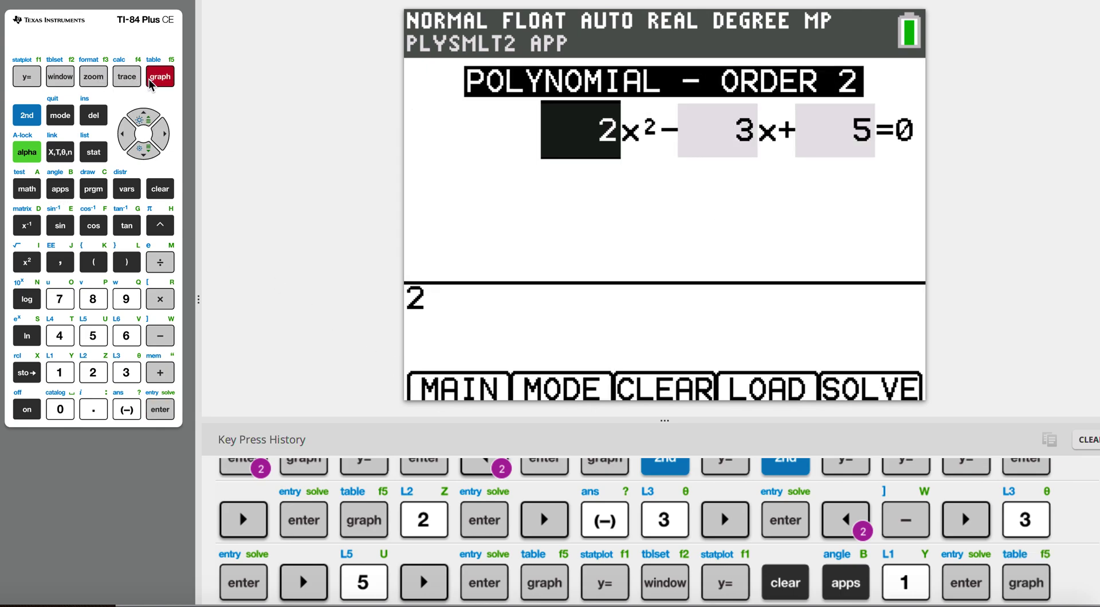
{"action": "type", "text": "3"}
{"action": "key", "text": "Return"}
{"action": "key", "text": "Right"}
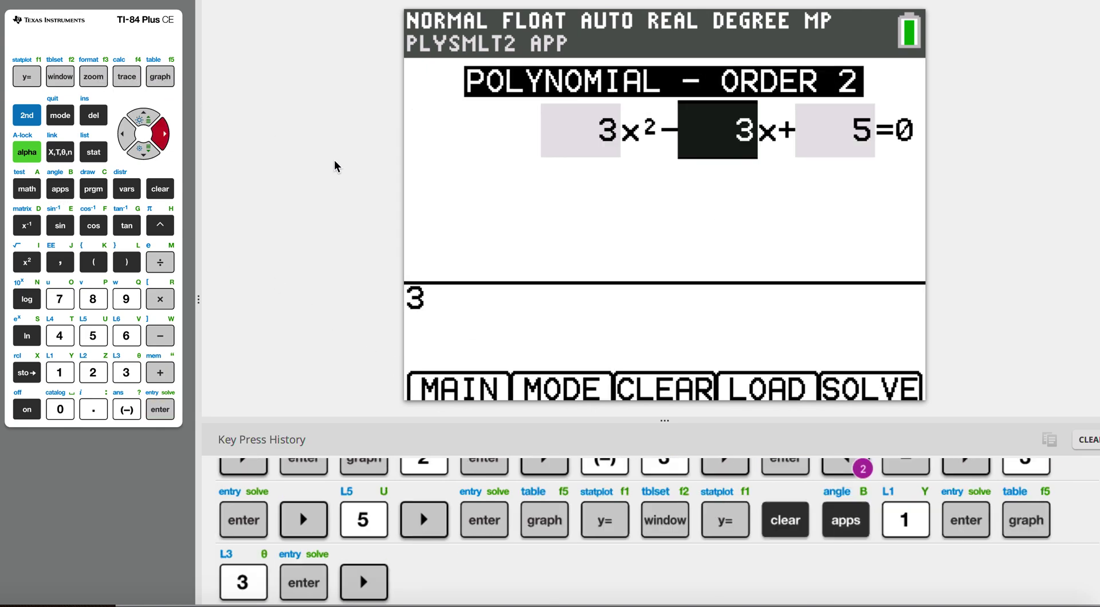
{"action": "key", "text": "Left"}
{"action": "key", "text": "plus"}
{"action": "key", "text": "Right"}
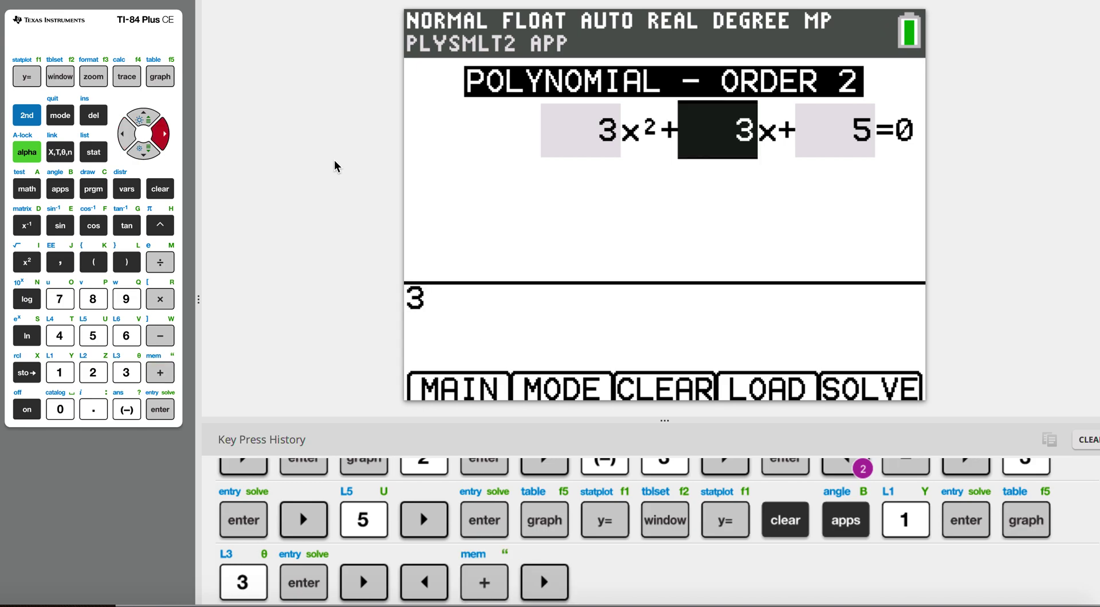
{"action": "type", "text": "5"}
{"action": "key", "text": "Return"}
{"action": "key", "text": "Right"}
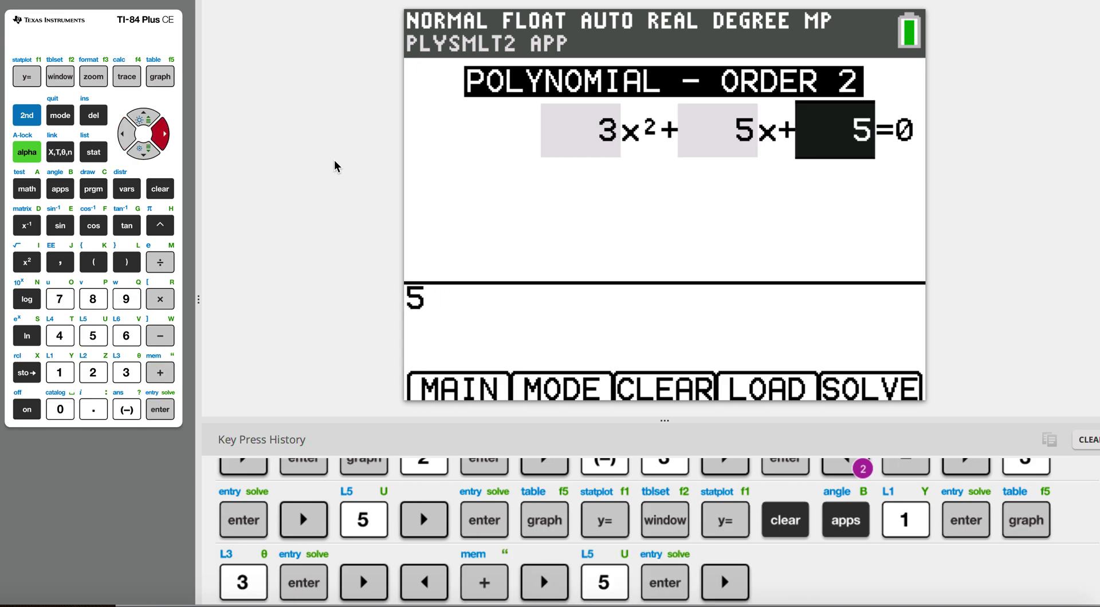
{"action": "left_click", "coordinate": [153, 80]}
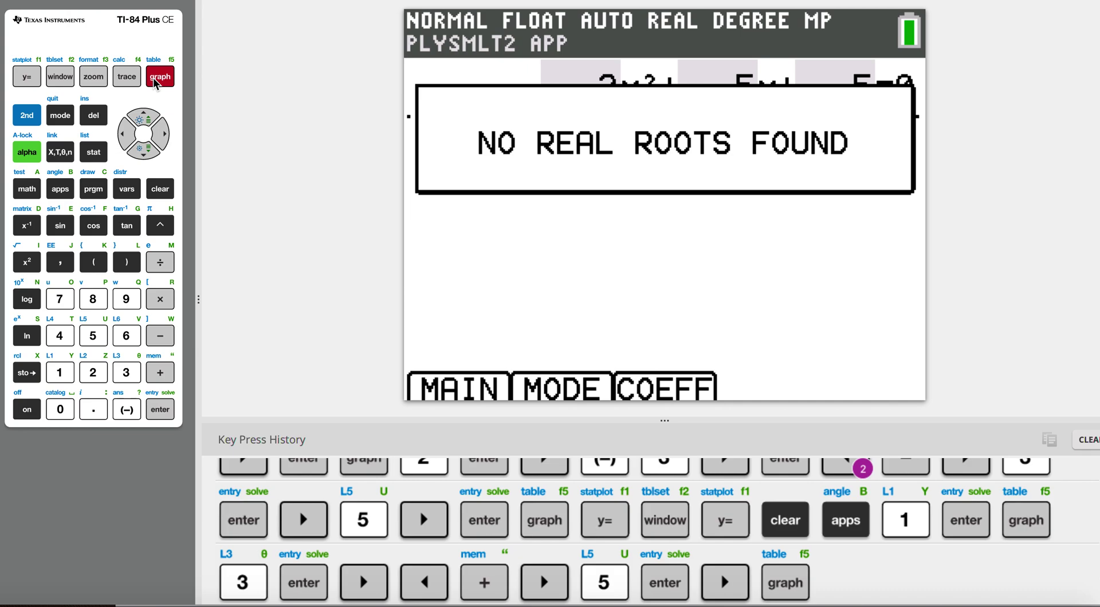
Set the root finder's polynomial order to 3 and go to cubic coefficient entry
{"action": "left_click", "coordinate": [28, 85]}
{"action": "key", "text": "1"}
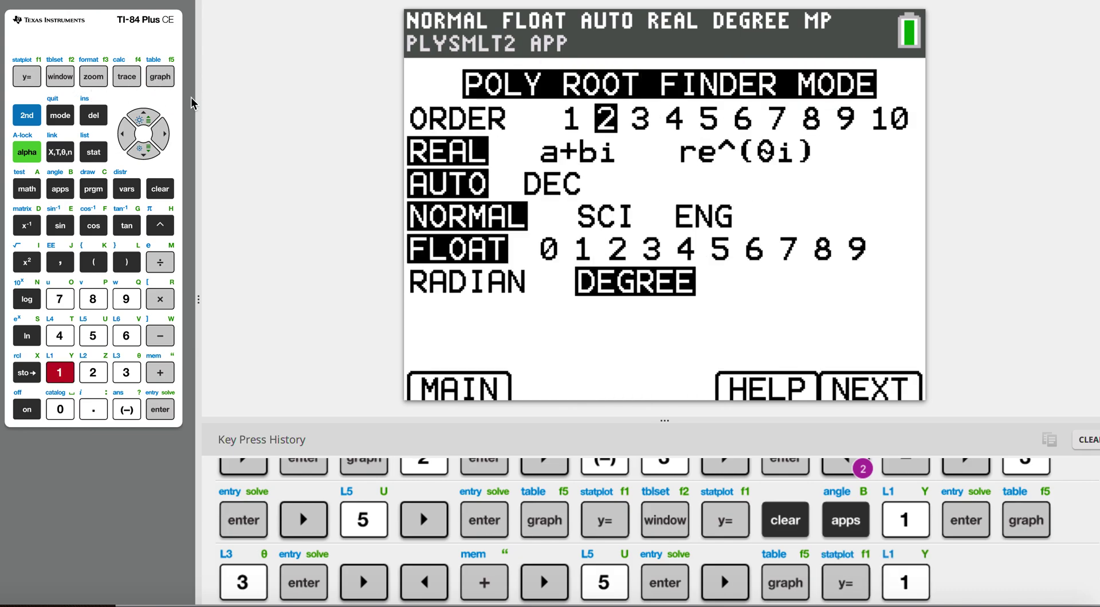
{"action": "key", "text": "Right"}
{"action": "key", "text": "Return"}
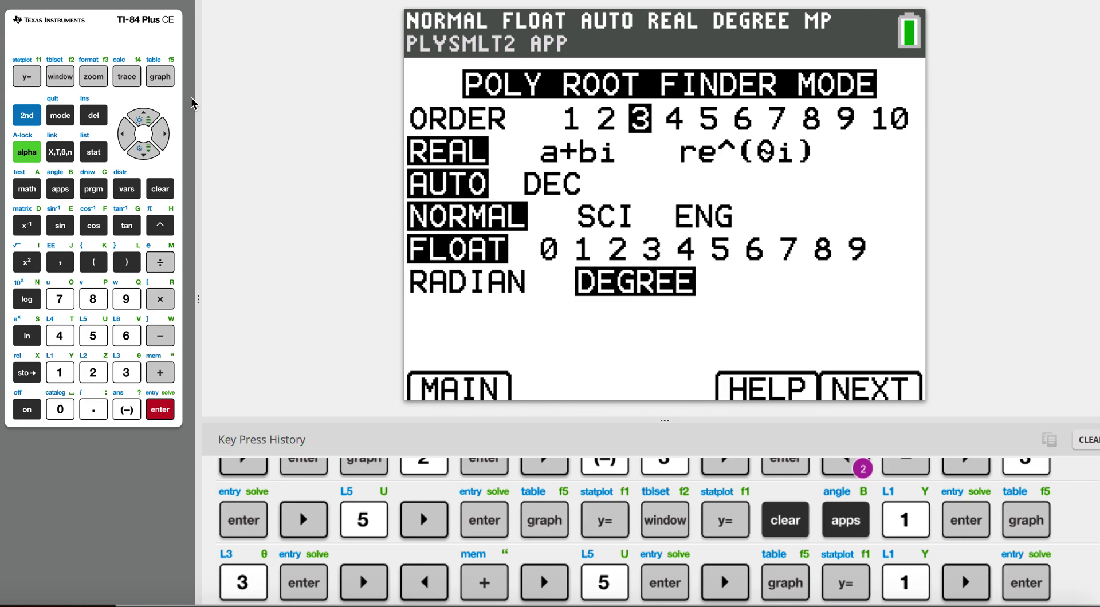
{"action": "key", "text": "Left"}
{"action": "key", "text": "2"}
{"action": "left_click", "coordinate": [161, 83]}
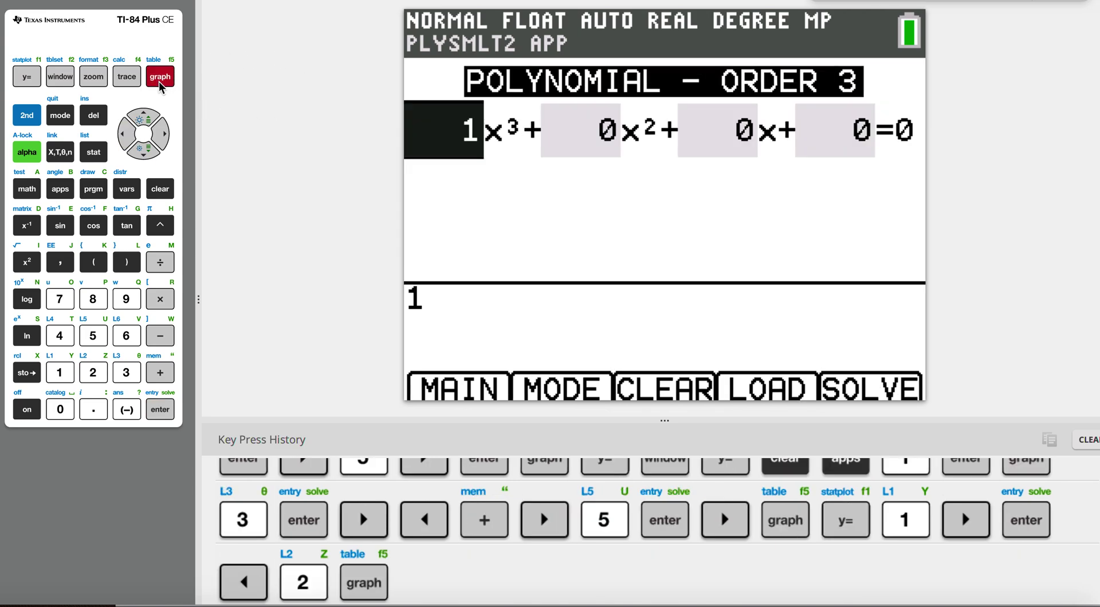
Enter cubic coefficients 5, 2, 1 and 5 for 5x³+2x²+1x+5=0
{"action": "key", "text": "5"}
{"action": "key", "text": "Return"}
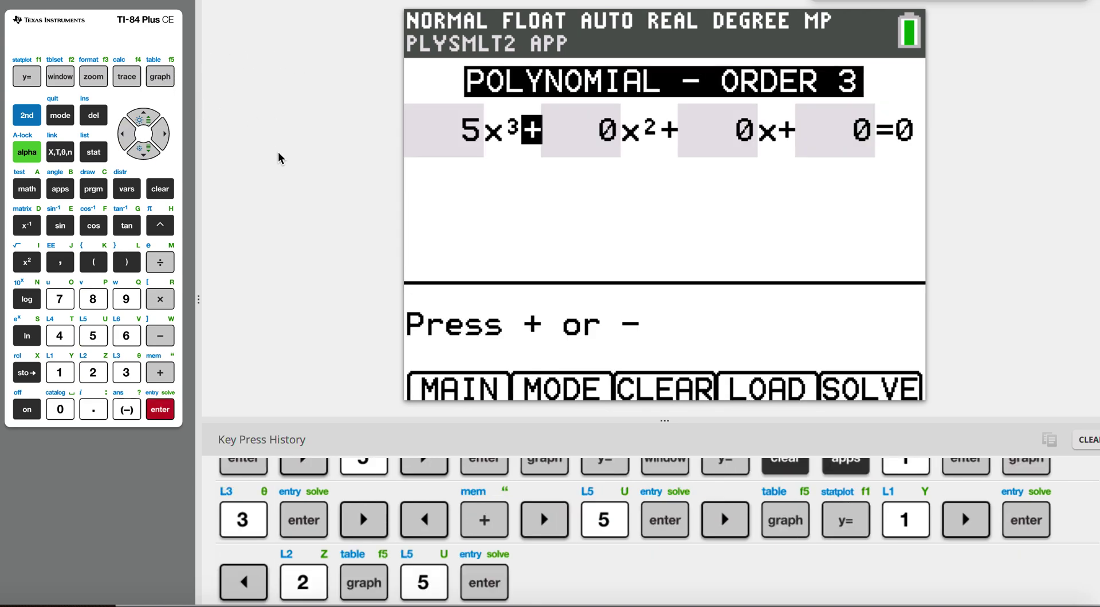
{"action": "key", "text": "Right"}
{"action": "key", "text": "2"}
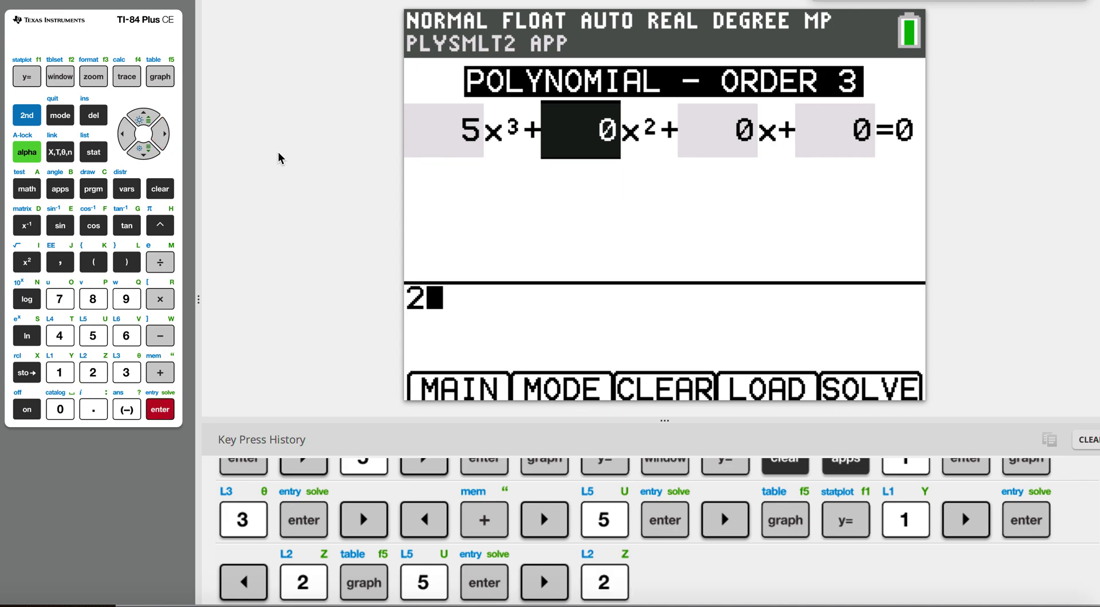
{"action": "key", "text": "Return"}
{"action": "key", "text": "Right"}
{"action": "key", "text": "1"}
{"action": "key", "text": "Return"}
{"action": "key", "text": "Right"}
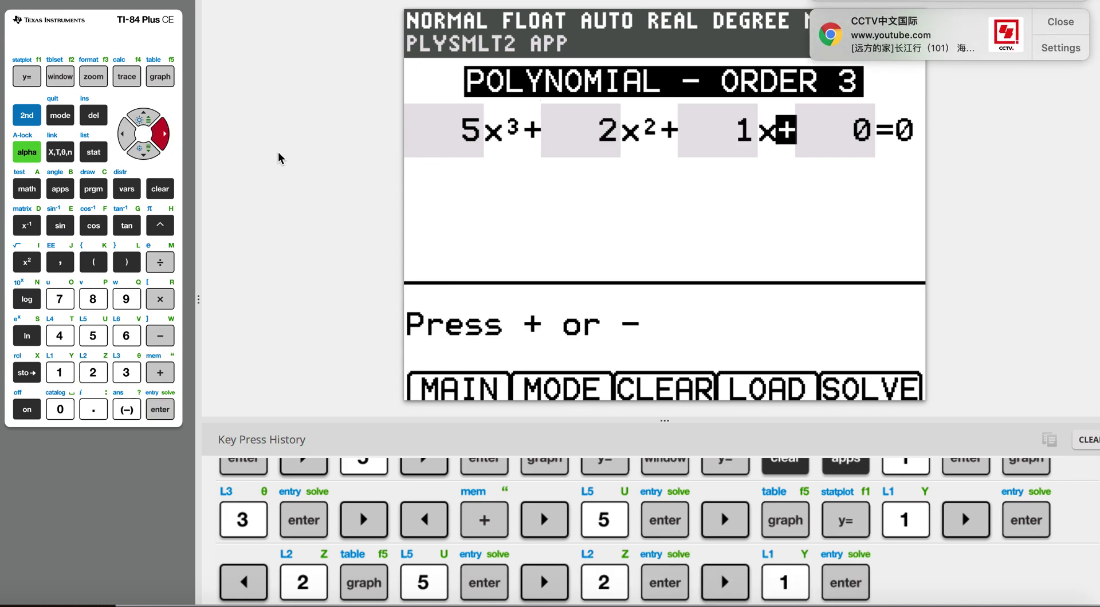
{"action": "key", "text": "5"}
{"action": "key", "text": "Return"}
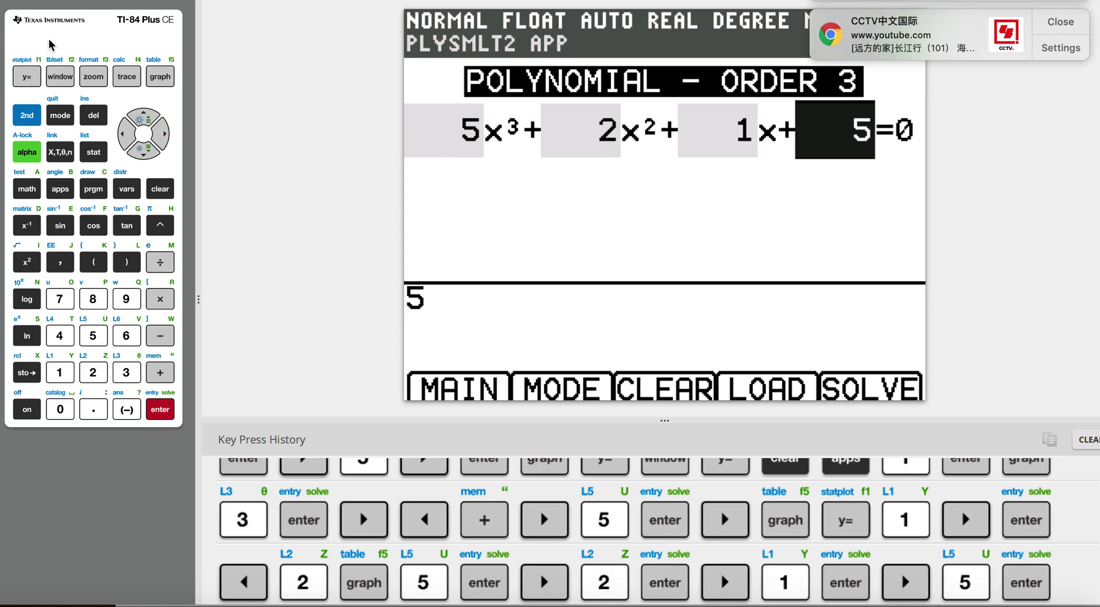
Solve the cubic, giving the real root x1 = -1.076761515
{"action": "key", "text": "F5"}
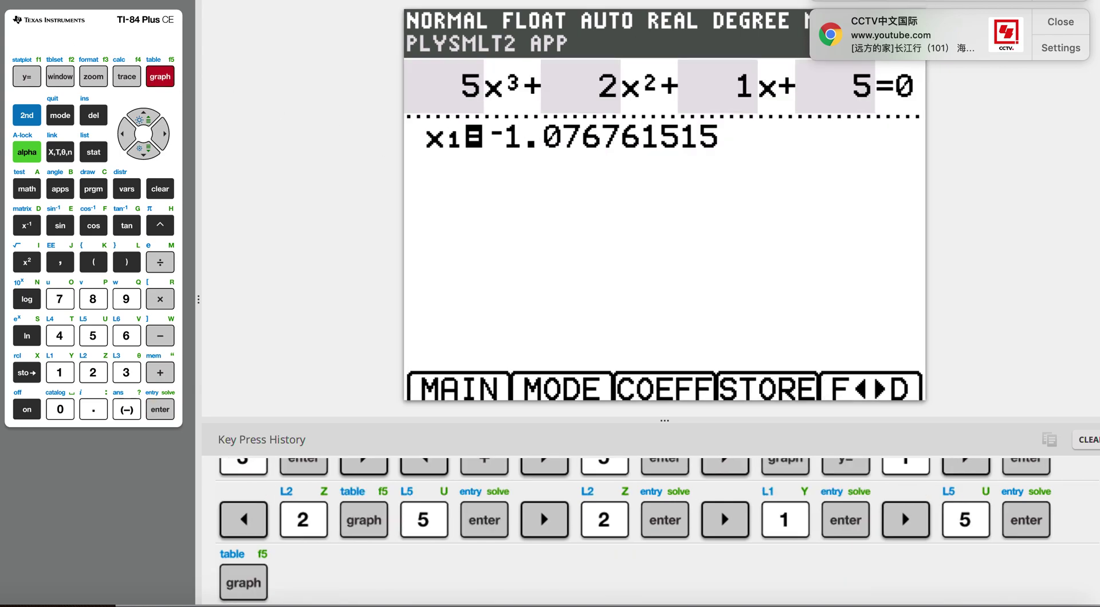
{"action": "left_click", "coordinate": [1060, 21]}
{"action": "key", "text": "Return"}
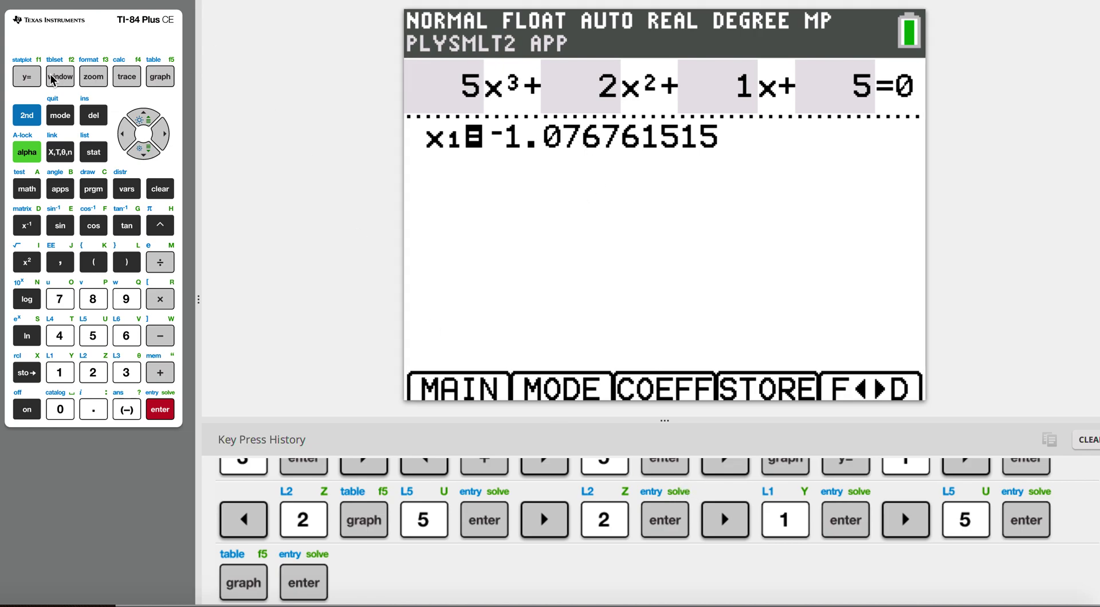
Quit PlySmlt2 and go to the Y= function editor
{"action": "left_click", "coordinate": [26, 78]}
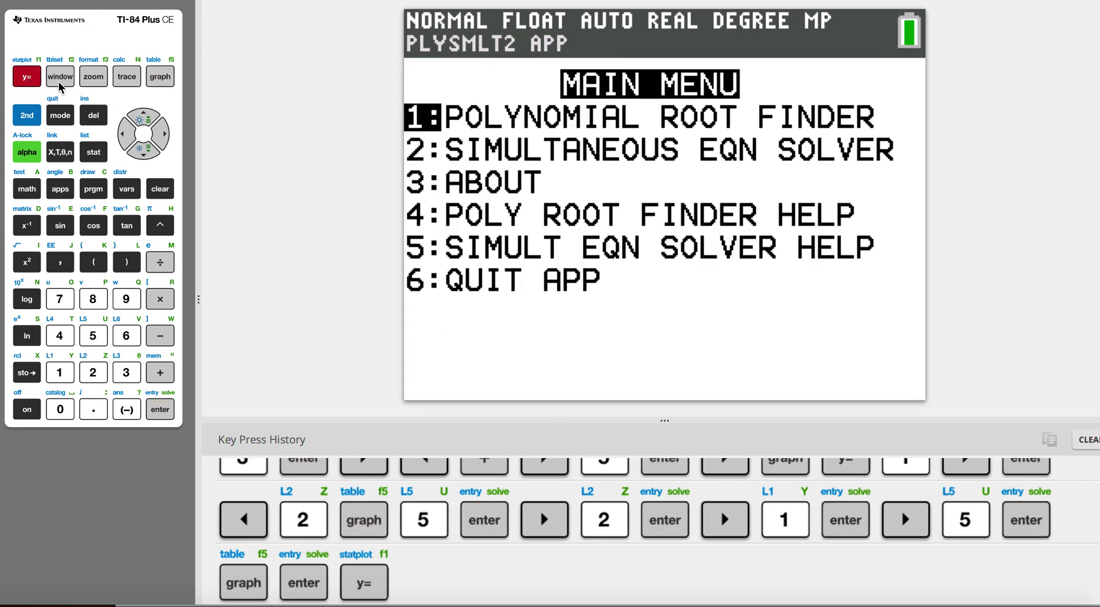
{"action": "left_click", "coordinate": [169, 78]}
{"action": "left_click", "coordinate": [171, 79]}
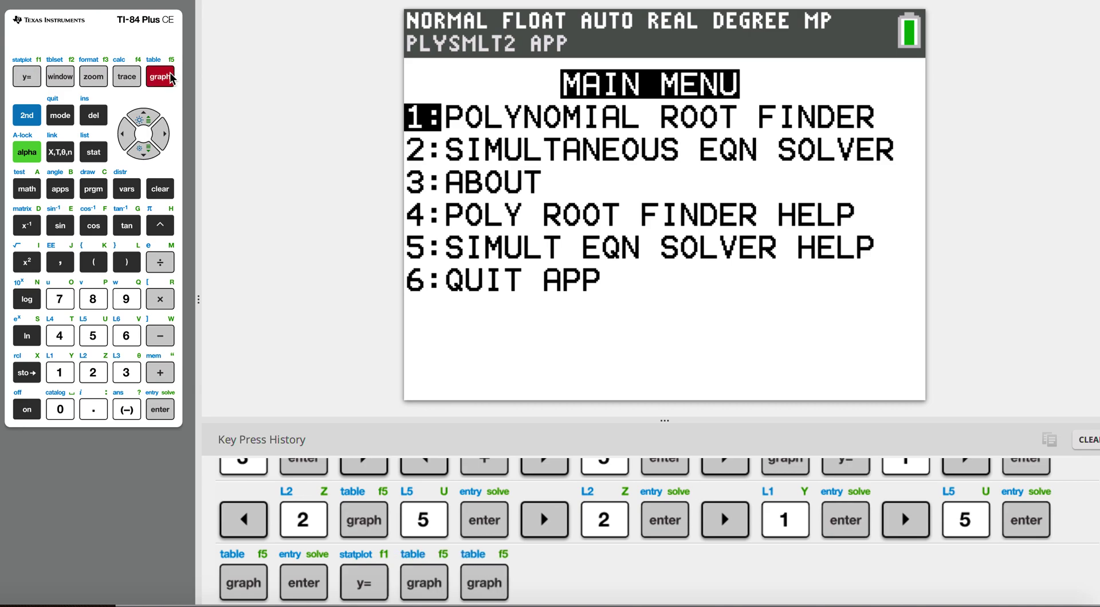
{"action": "left_click", "coordinate": [138, 339]}
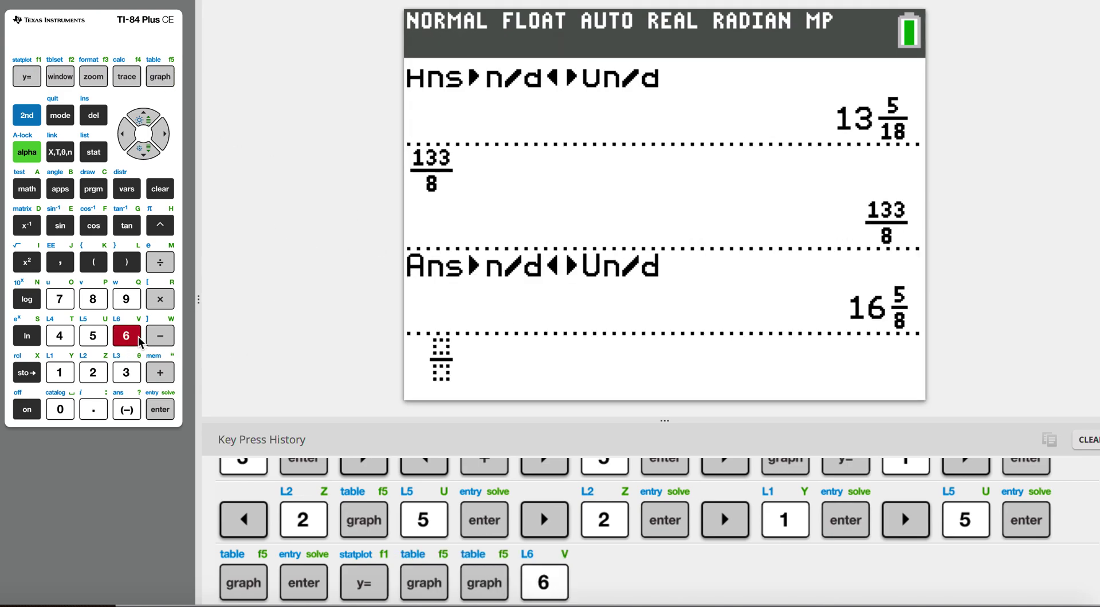
{"action": "left_click", "coordinate": [39, 79]}
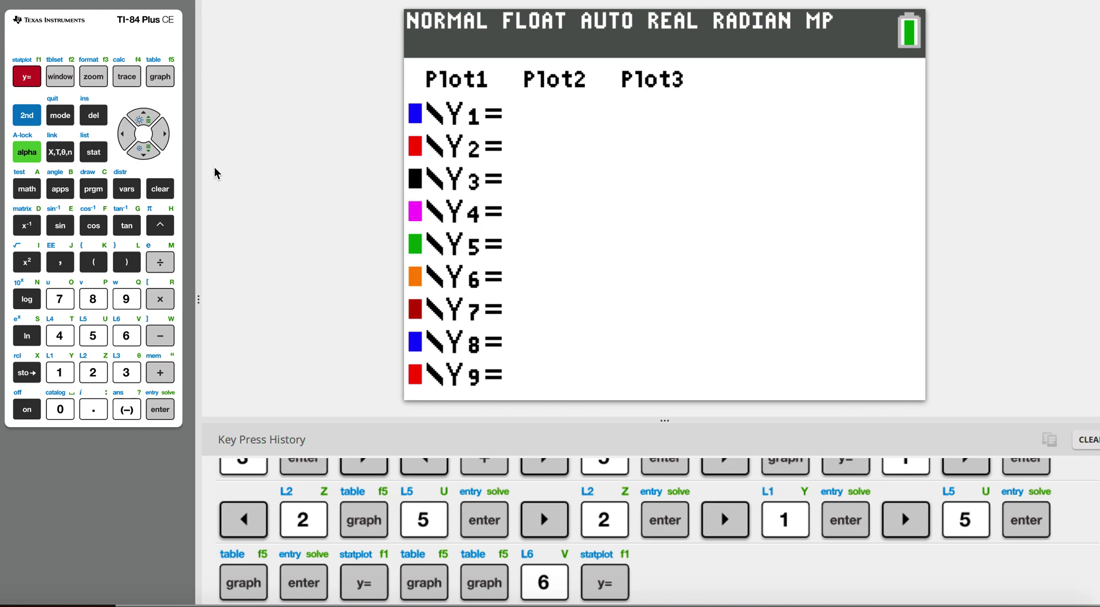
Enter Y1 = 2X²+2X+5 and graph it as a parabola above the x-axis
{"action": "type", "text": "2"}
{"action": "key", "text": "greater"}
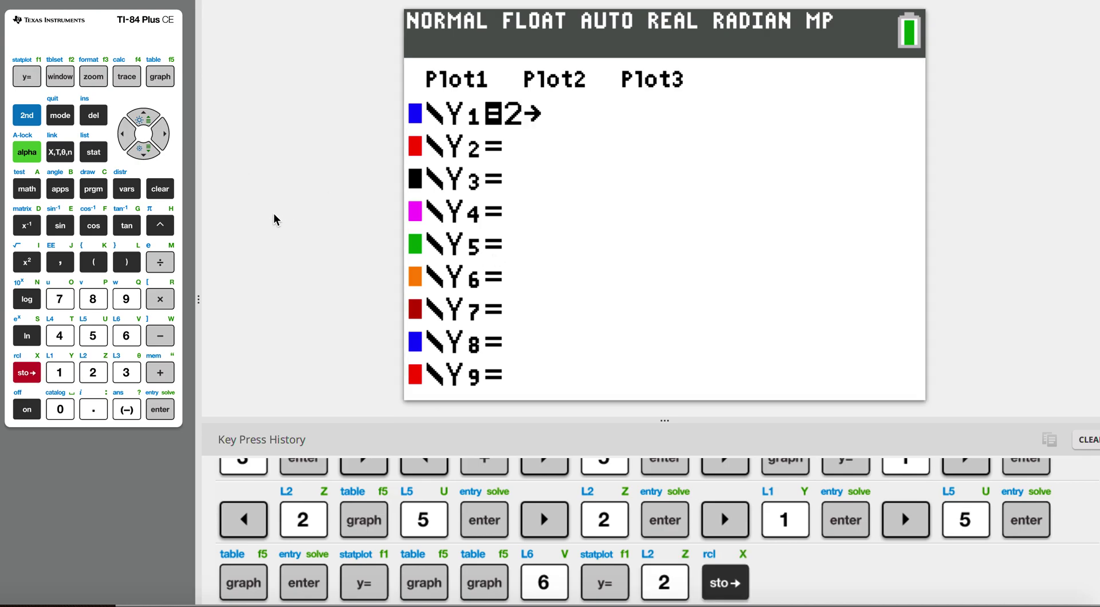
{"action": "key", "text": "Escape"}
{"action": "left_click", "coordinate": [93, 372]}
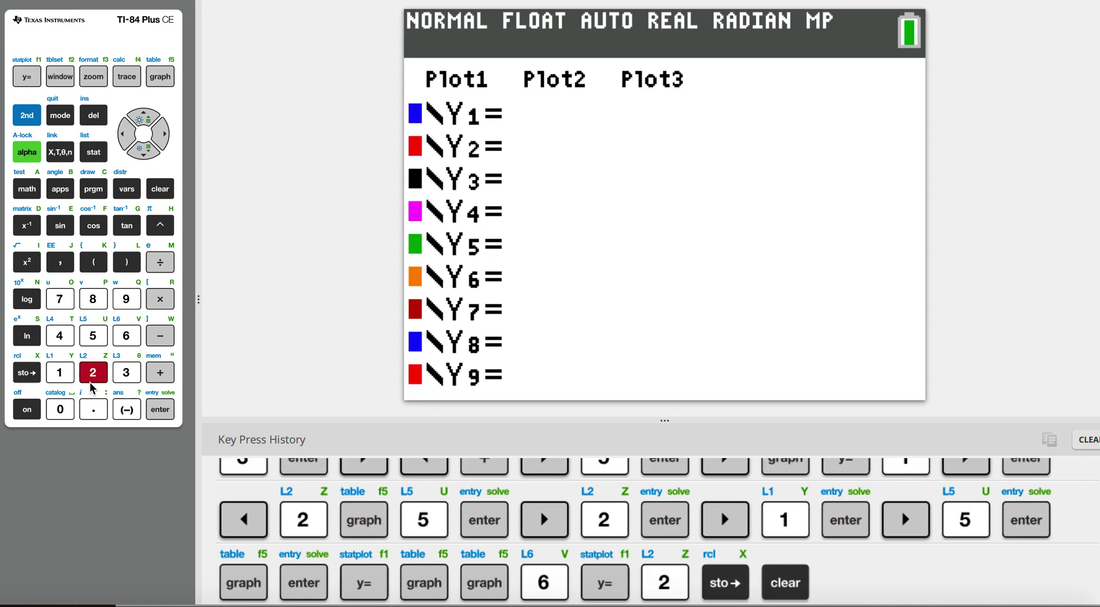
{"action": "left_click", "coordinate": [60, 152]}
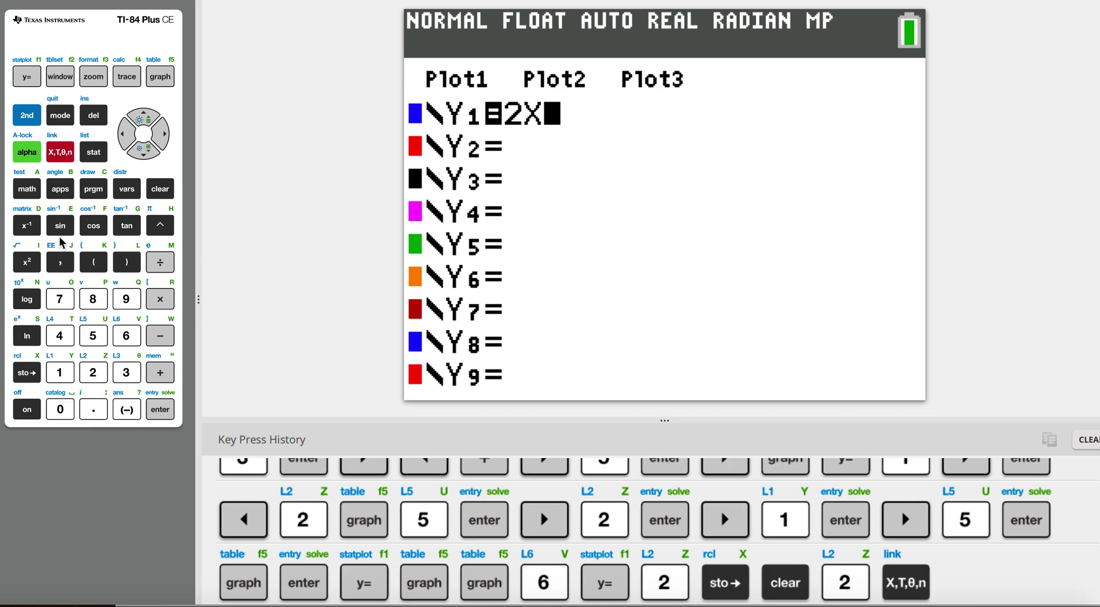
{"action": "left_click", "coordinate": [27, 262]}
{"action": "left_click", "coordinate": [172, 372]}
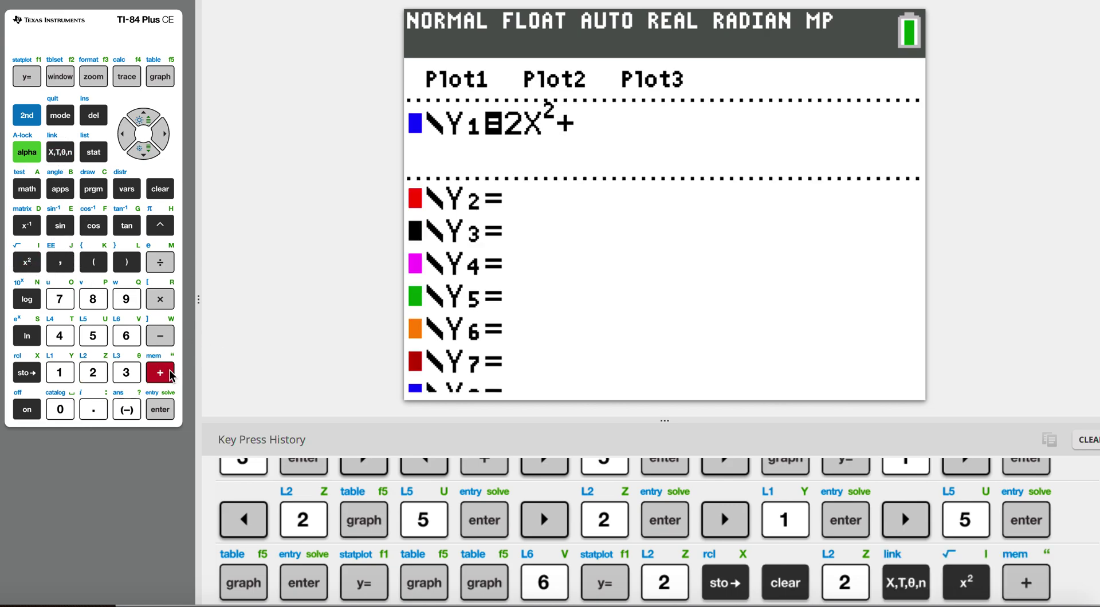
{"action": "left_click", "coordinate": [93, 373]}
{"action": "left_click", "coordinate": [64, 152]}
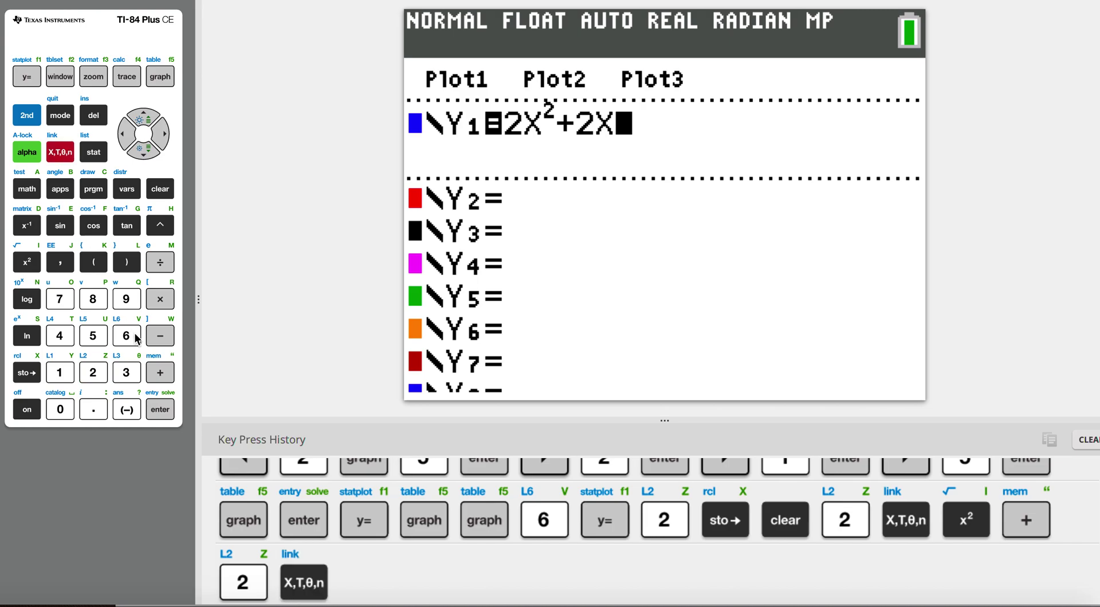
{"action": "left_click", "coordinate": [160, 373]}
{"action": "left_click", "coordinate": [93, 336]}
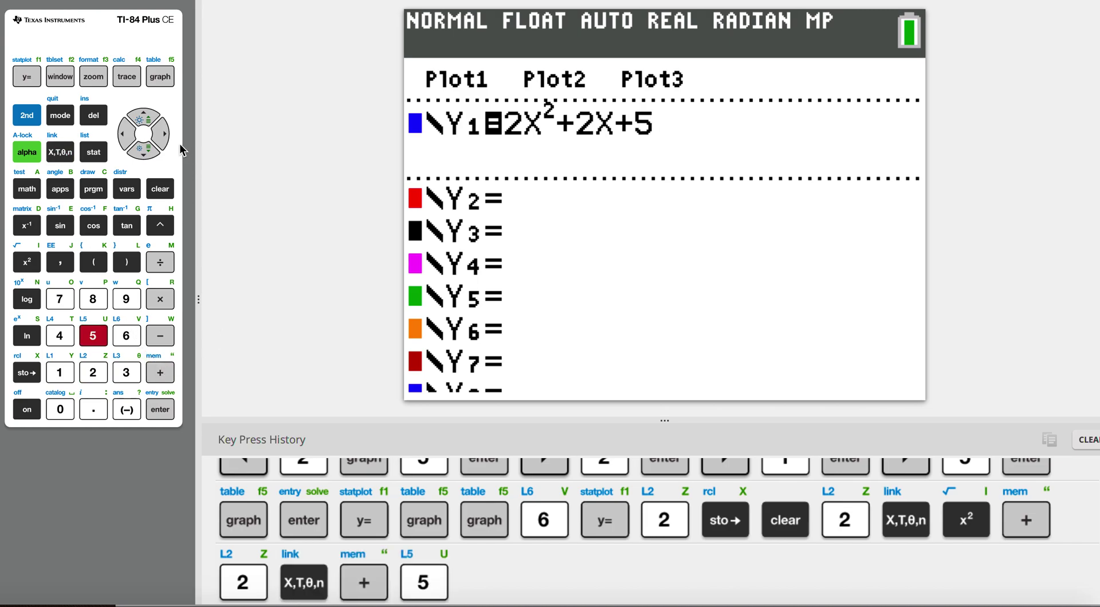
{"action": "left_click", "coordinate": [160, 76]}
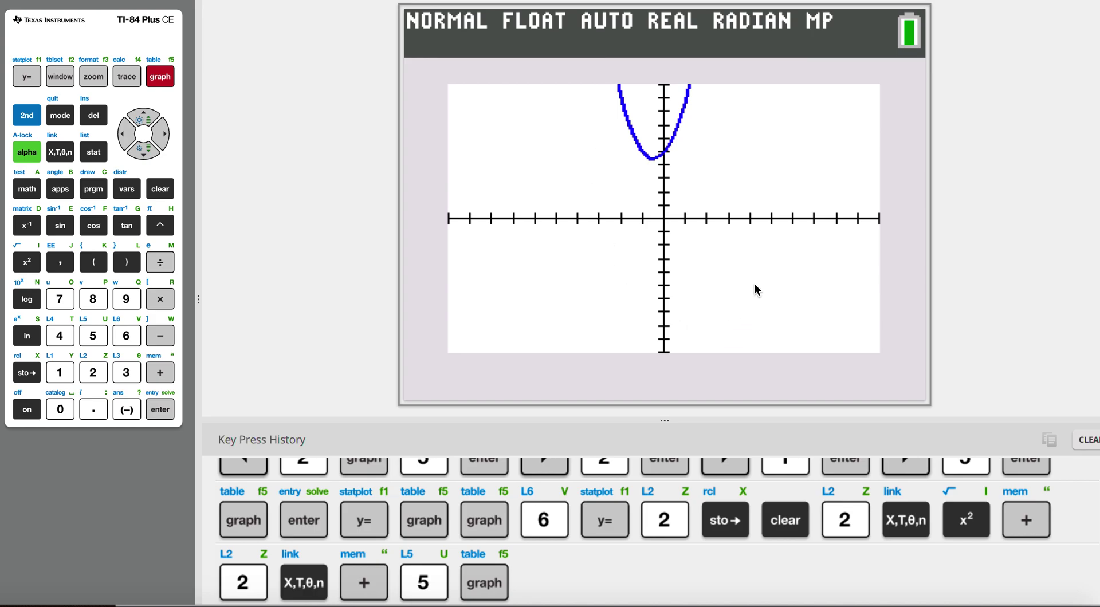
Open the CALC menu and choose 2:zero for Y1
{"action": "left_click", "coordinate": [25, 116]}
{"action": "left_click", "coordinate": [60, 77]}
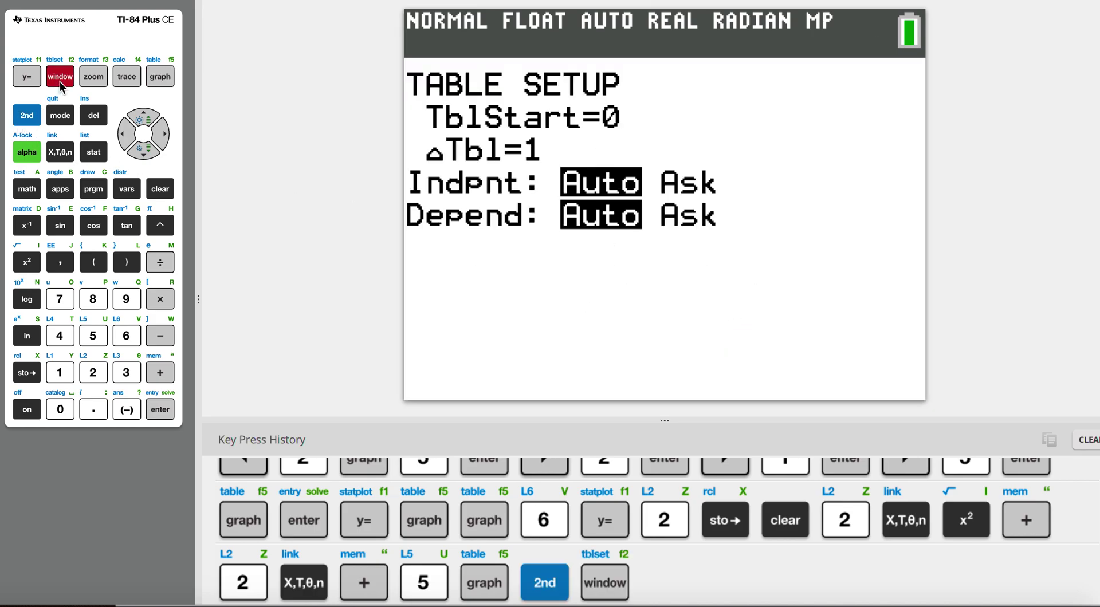
{"action": "key", "text": "shift"}
{"action": "left_click", "coordinate": [138, 78]}
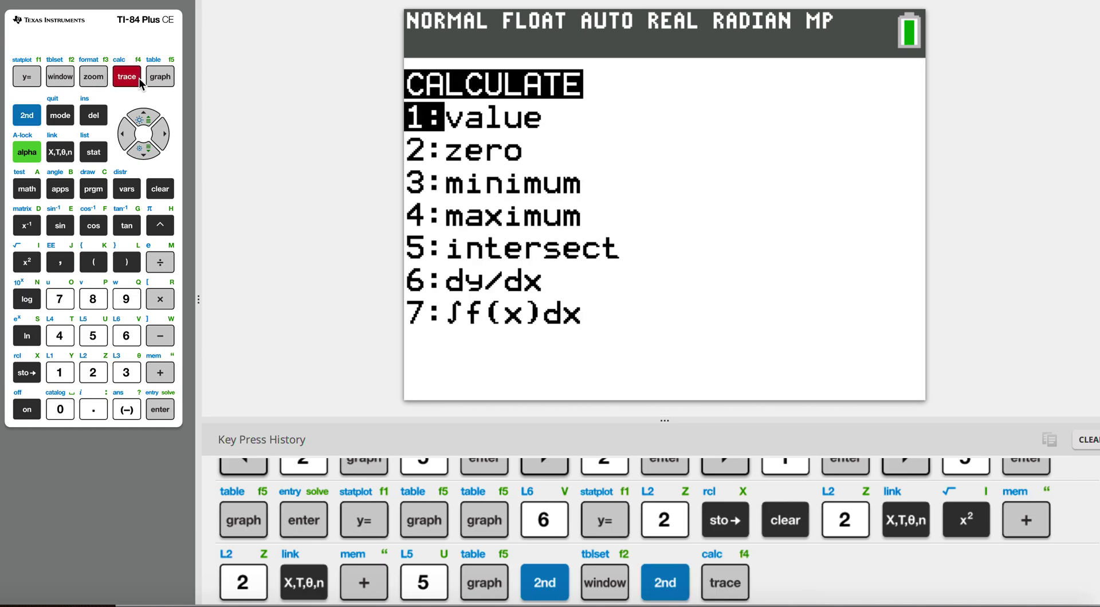
{"action": "key", "text": "Down"}
{"action": "key", "text": "2"}
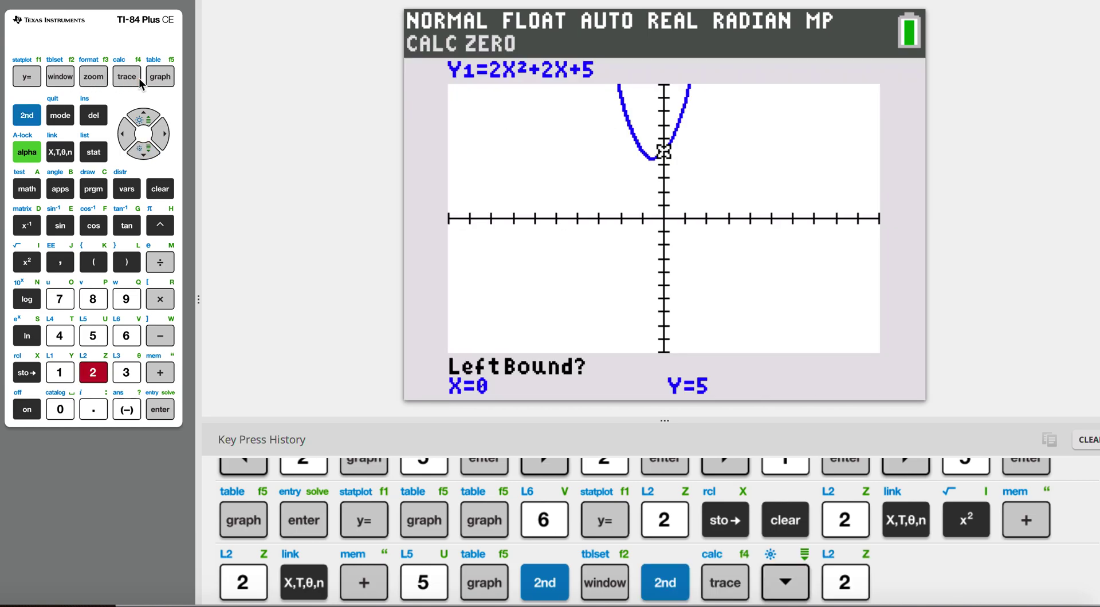
Set the left and right bounds and guess, producing ERROR: NO SIGN CHANGE
{"action": "key", "text": "Left"}
{"action": "key", "text": "Left"}
{"action": "key", "text": "Left"}
{"action": "key", "text": "Left"}
{"action": "key", "text": "Left"}
{"action": "key", "text": "Left"}
{"action": "key", "text": "Left"}
{"action": "key", "text": "Left"}
{"action": "key", "text": "Left"}
{"action": "key", "text": "Left"}
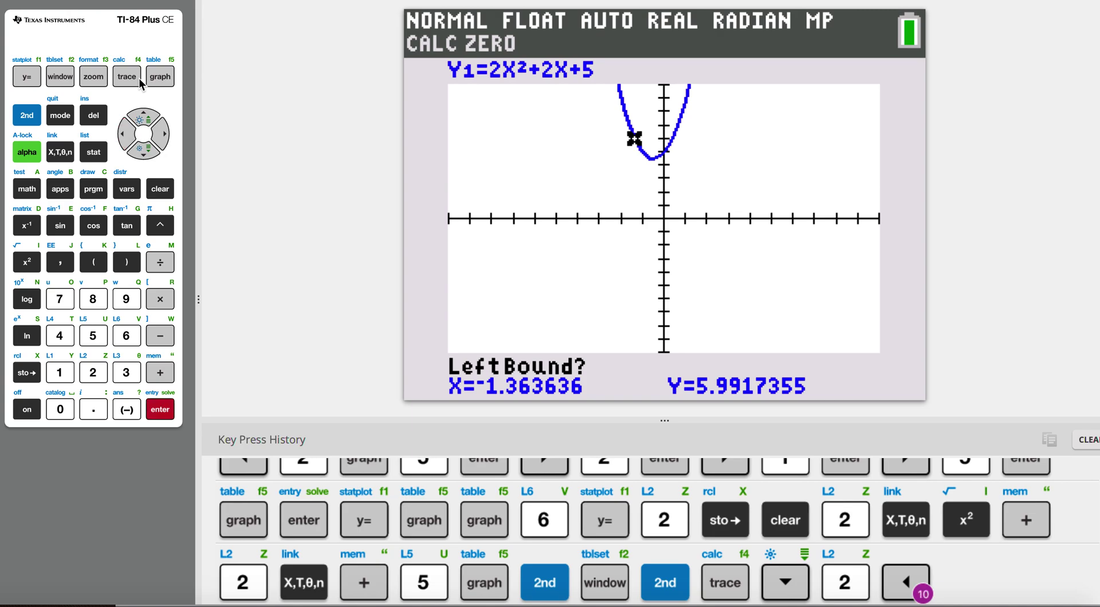
{"action": "key", "text": "Return"}
{"action": "key", "text": "Right"}
{"action": "key", "text": "Right"}
{"action": "key", "text": "Right"}
{"action": "key", "text": "Right"}
{"action": "key", "text": "Right"}
{"action": "key", "text": "Right"}
{"action": "key", "text": "Right"}
{"action": "key", "text": "Right"}
{"action": "key", "text": "Right"}
{"action": "key", "text": "Right"}
{"action": "key", "text": "Right"}
{"action": "key", "text": "Right"}
{"action": "key", "text": "Right"}
{"action": "key", "text": "Right"}
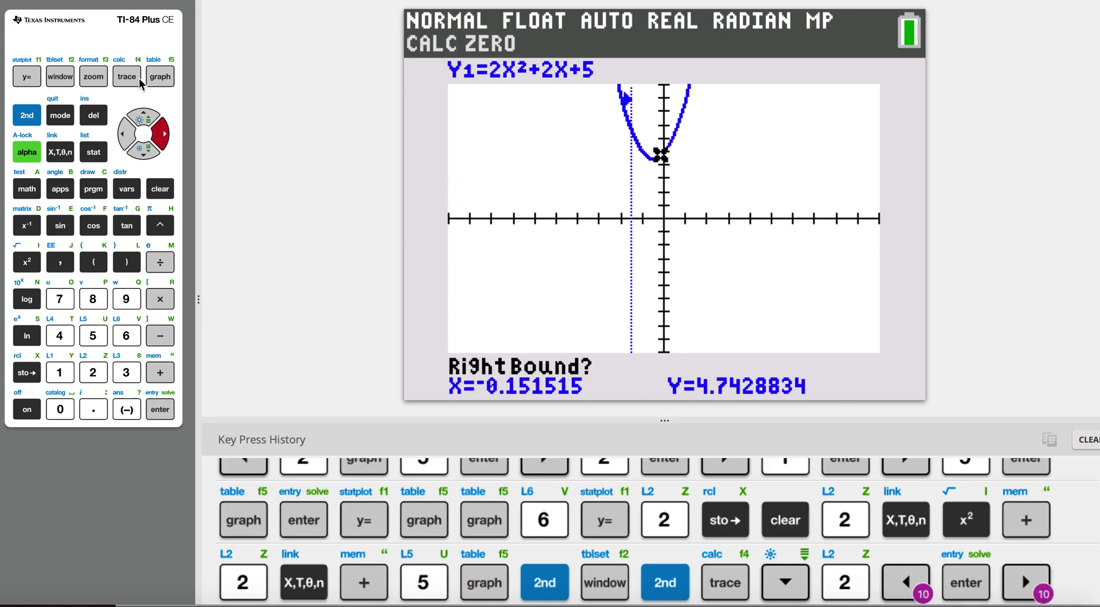
{"action": "key", "text": "Return"}
{"action": "key", "text": "Return"}
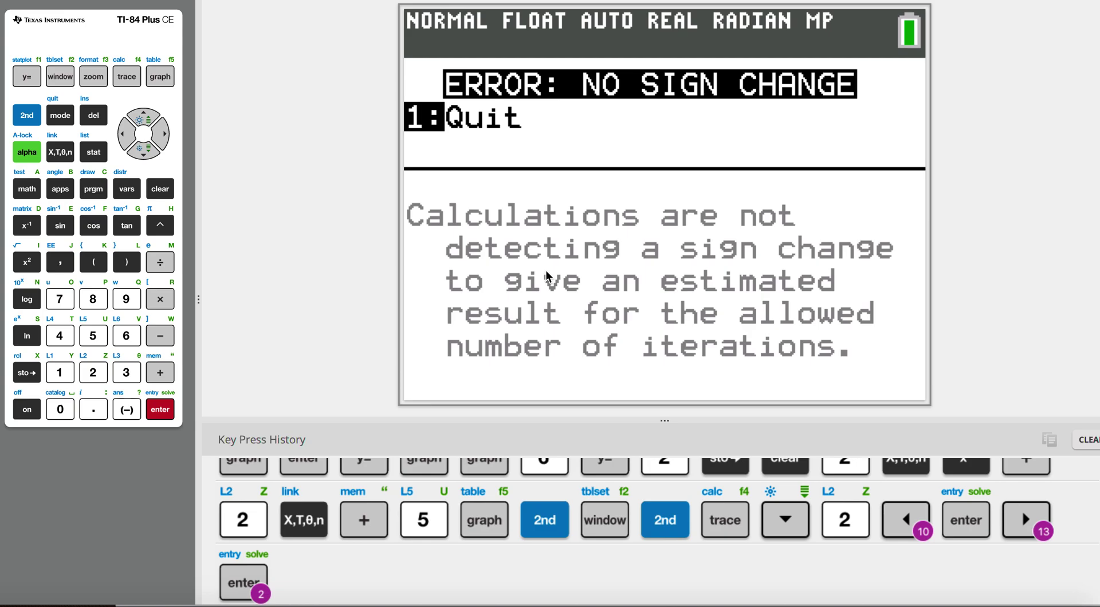
Dismiss the NO SIGN CHANGE error with Quit
{"action": "left_click", "coordinate": [62, 225]}
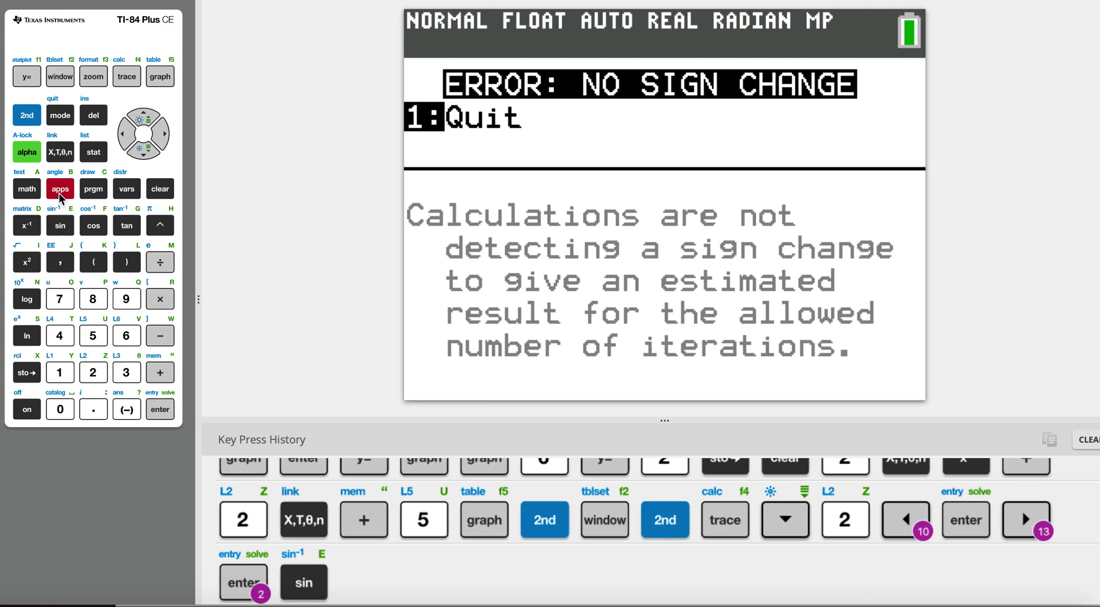
{"action": "left_click", "coordinate": [61, 190]}
{"action": "left_click", "coordinate": [59, 372]}
Relaunch PlySmlt2's polynomial root finder with polynomial order 3 selected
{"action": "left_click", "coordinate": [59, 190]}
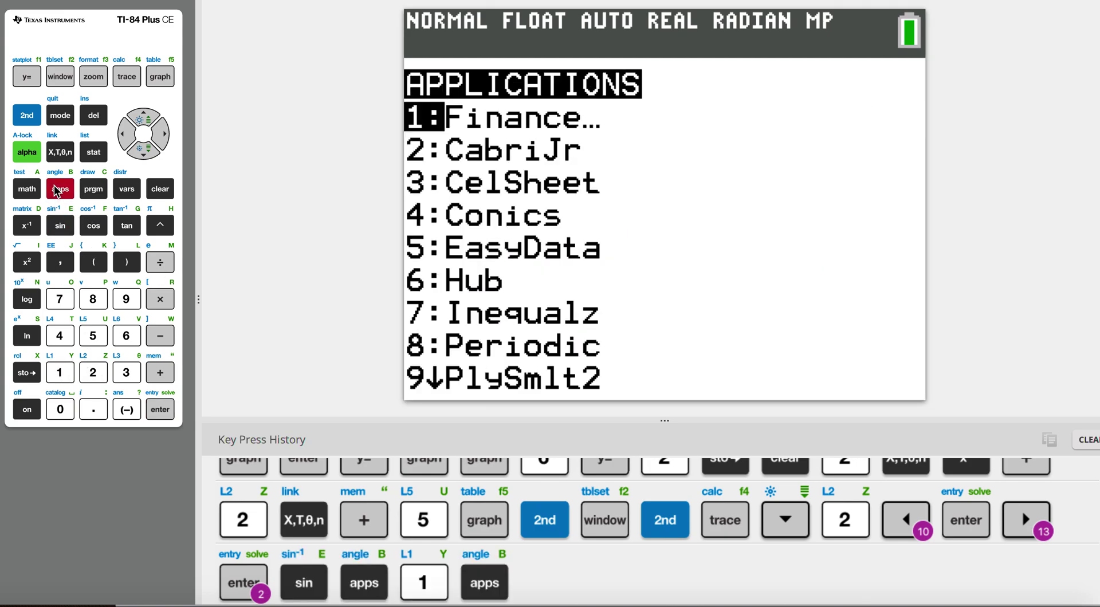
{"action": "key", "text": "9"}
{"action": "key", "text": "1"}
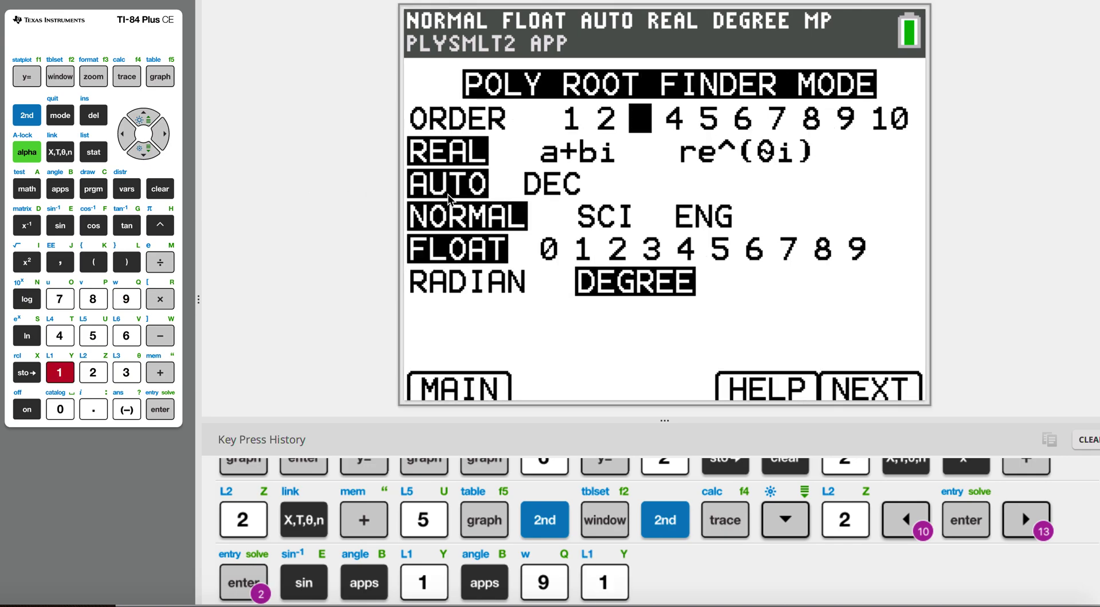
{"action": "key", "text": "Left"}
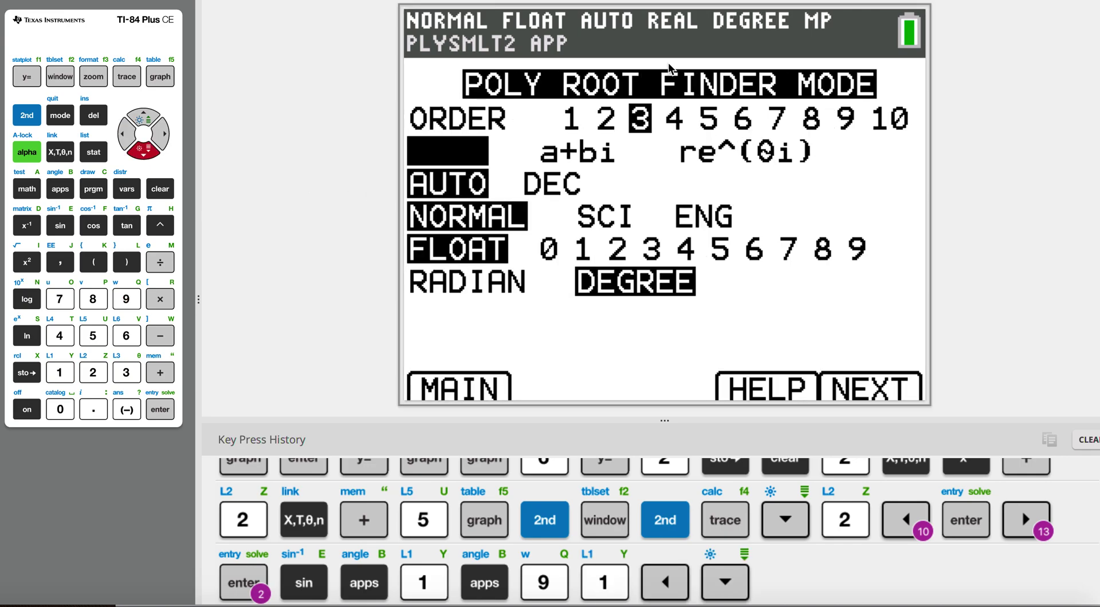
{"action": "key", "text": "Down"}
{"action": "key", "text": "Down"}
{"action": "key", "text": "Down"}
{"action": "key", "text": "Down"}
{"action": "key", "text": "Down"}
{"action": "key", "text": "Up"}
{"action": "key", "text": "Up"}
{"action": "key", "text": "Up"}
{"action": "key", "text": "Up"}
{"action": "key", "text": "Up"}
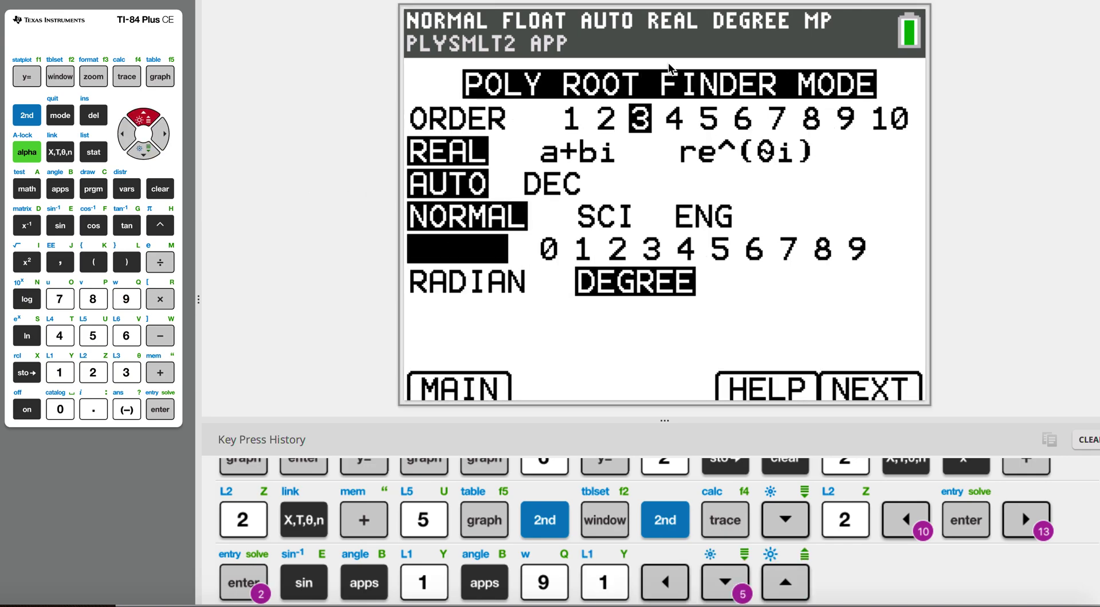
{"action": "key", "text": "Right"}
{"action": "key", "text": "Right"}
{"action": "key", "text": "Right"}
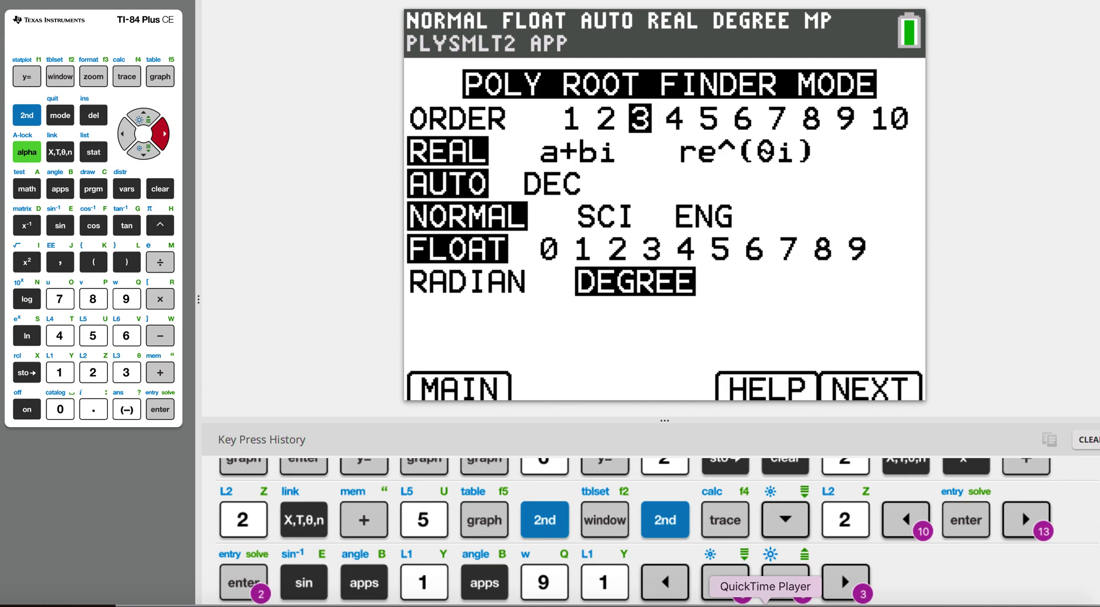
{"action": "right_click", "coordinate": [766, 603]}
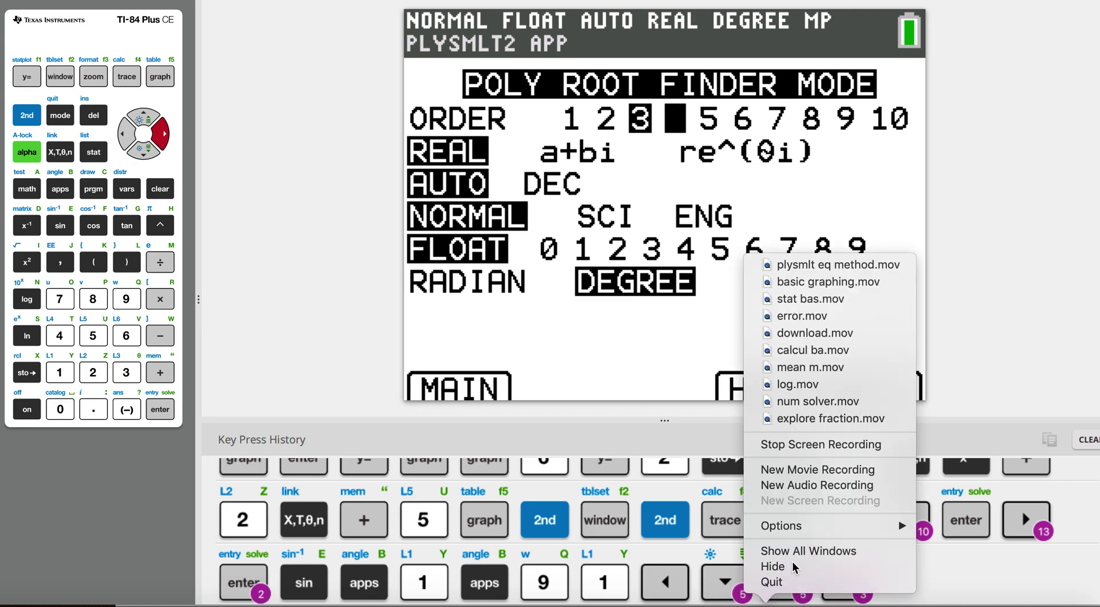